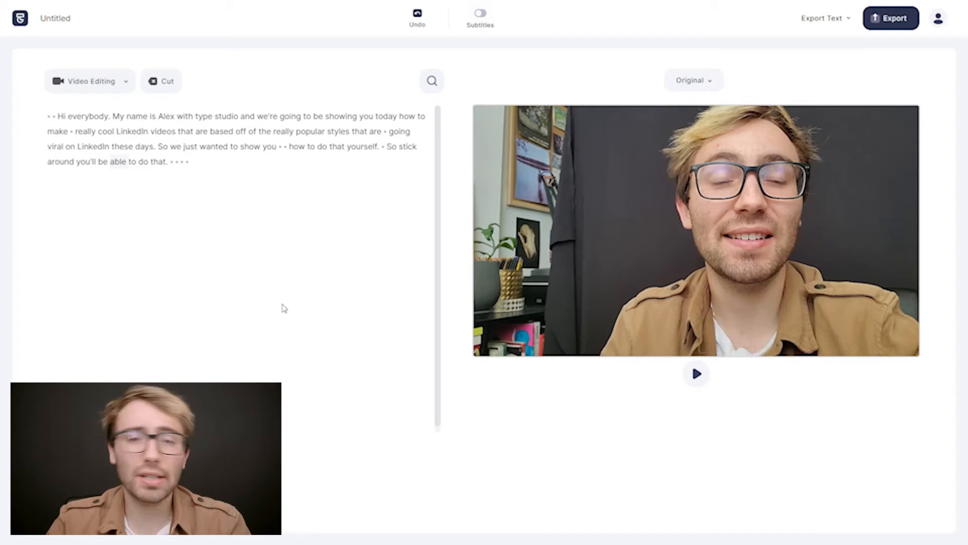
Change the video format to Square 1:1 and fit the video to the full canvas width, centred vertically.
{"action": "left_click", "coordinate": [683, 85]}
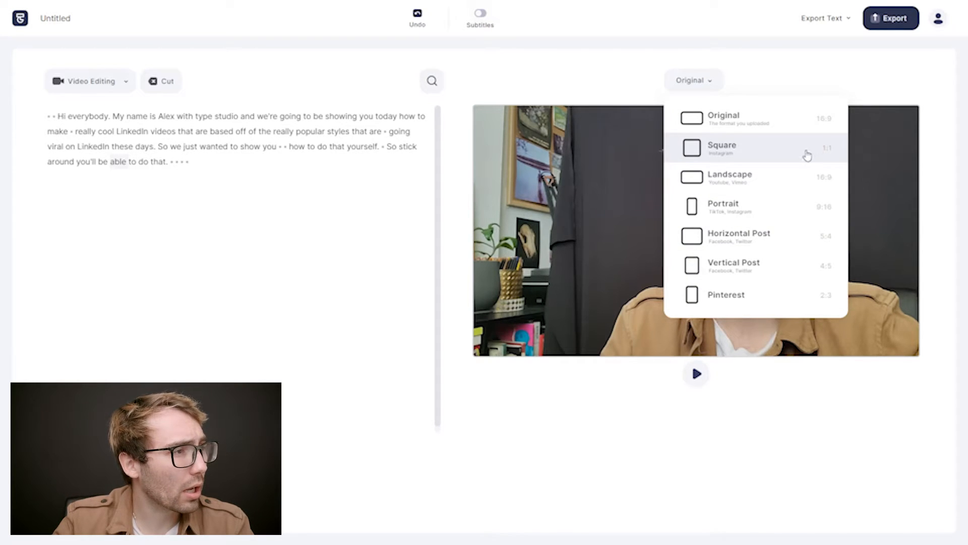
{"action": "left_click", "coordinate": [781, 157]}
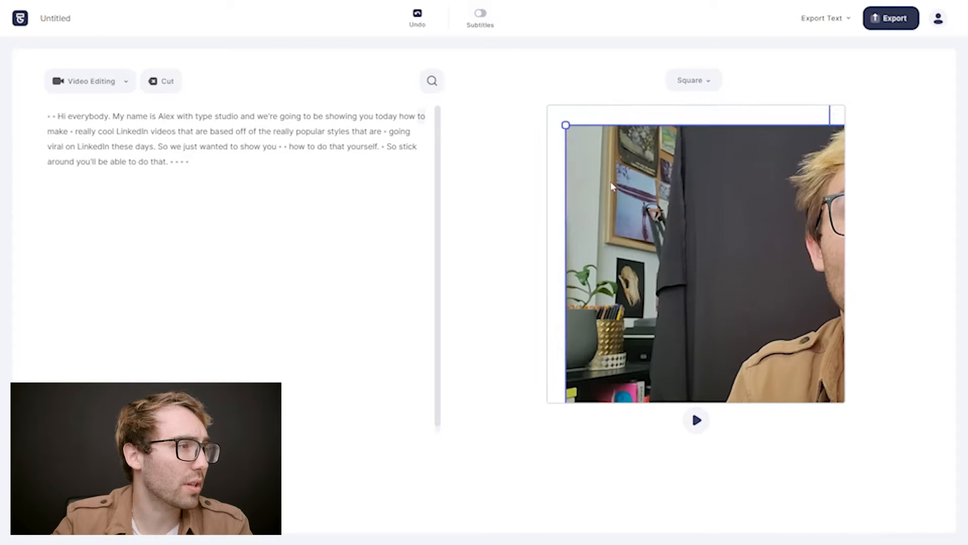
{"action": "left_click_drag", "start_coordinate": [800, 247], "coordinate": [851, 284]}
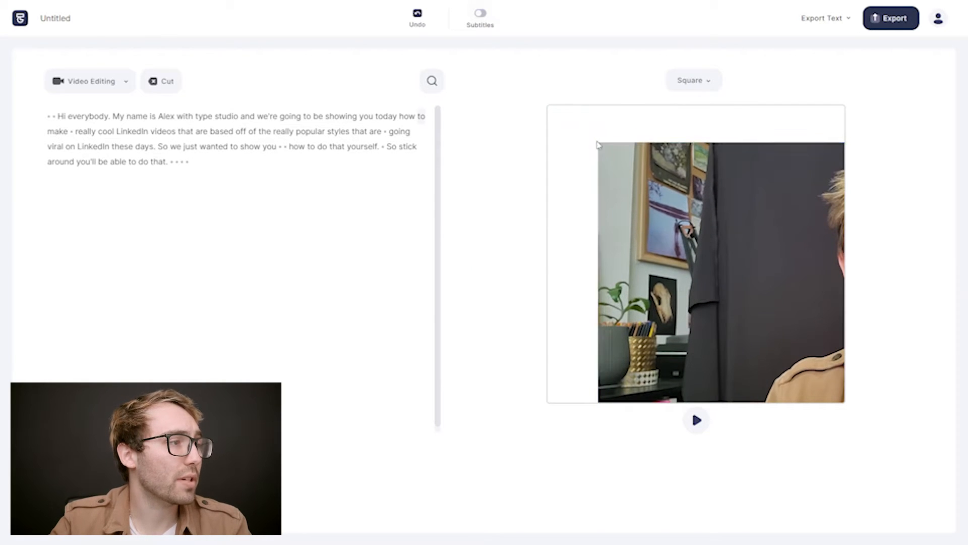
{"action": "left_click_drag", "start_coordinate": [596, 141], "coordinate": [548, 182]}
{"action": "mouse_move", "coordinate": [643, 218]}
{"action": "left_mouse_down"}
{"action": "mouse_move", "coordinate": [641, 233]}
{"action": "mouse_move", "coordinate": [641, 222]}
{"action": "left_mouse_up"}
{"action": "left_click", "coordinate": [638, 125]}
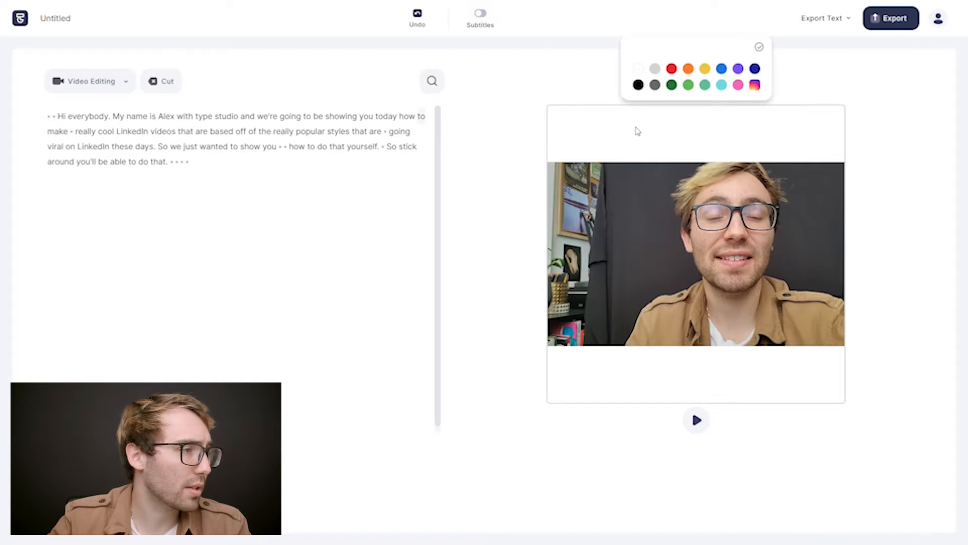
{"action": "left_click", "coordinate": [498, 147]}
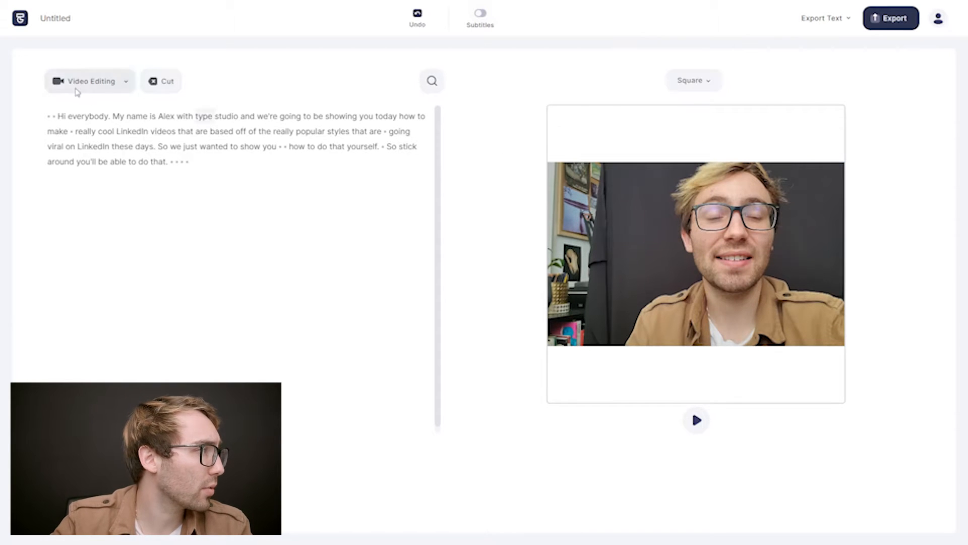
Play the video from the word "Hi" to preview it in the square format.
{"action": "left_click", "coordinate": [61, 117]}
{"action": "key", "text": "space"}
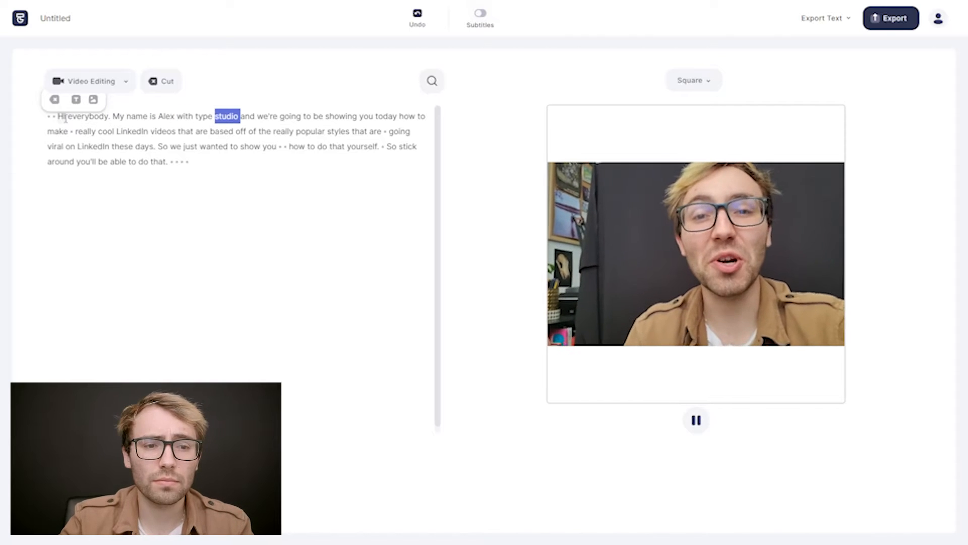
{"action": "key", "text": "space"}
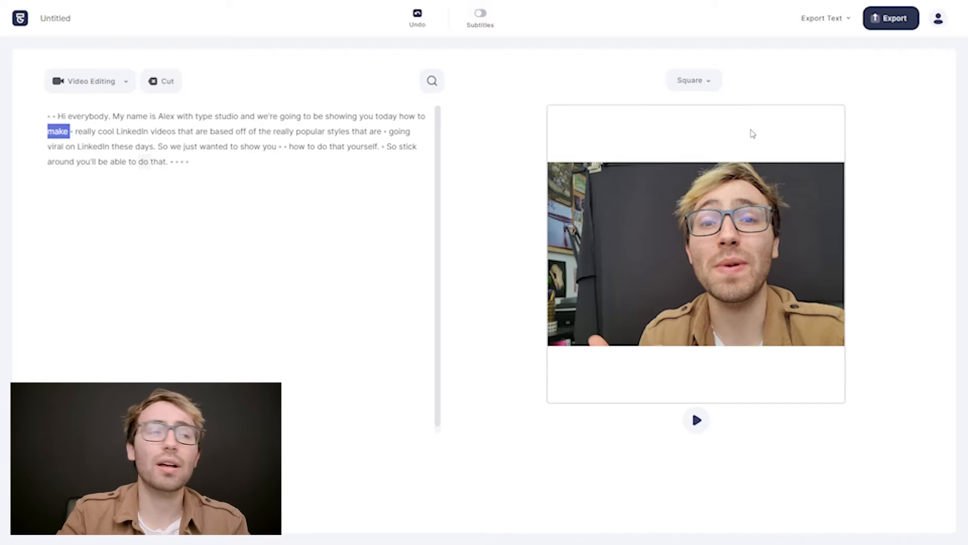
Set the canvas background to light turquoise after trying green, yellow and blue.
{"action": "left_click", "coordinate": [753, 134]}
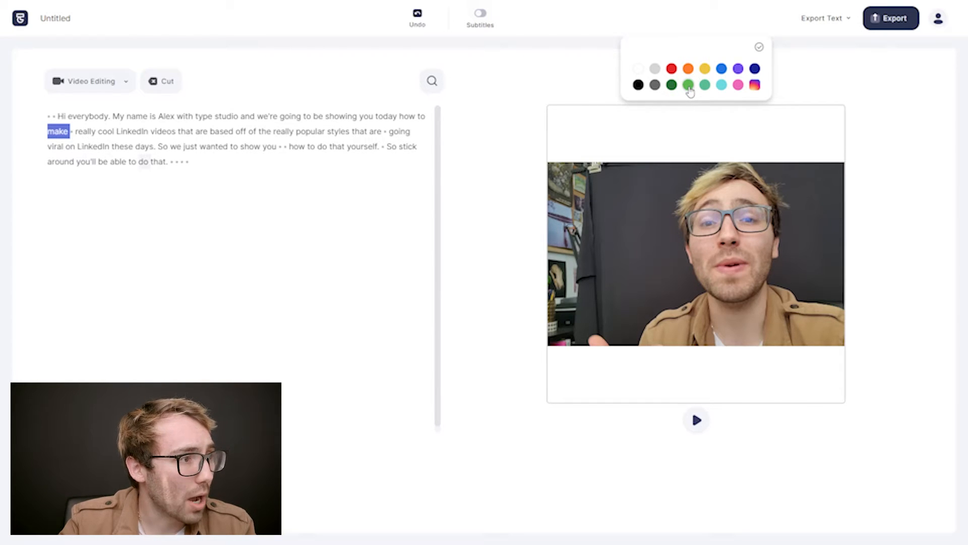
{"action": "left_click", "coordinate": [689, 86]}
{"action": "left_click", "coordinate": [705, 69]}
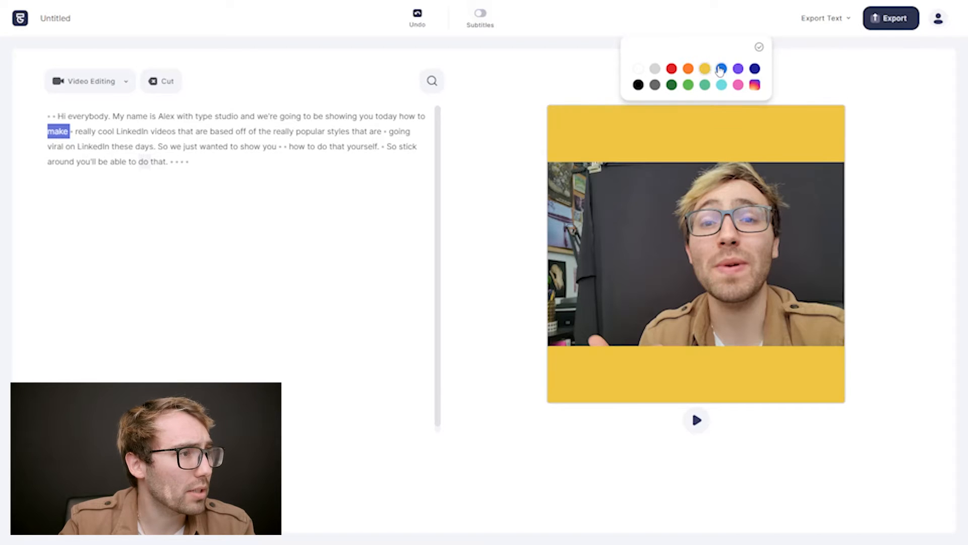
{"action": "left_click", "coordinate": [721, 69]}
{"action": "left_click", "coordinate": [723, 87]}
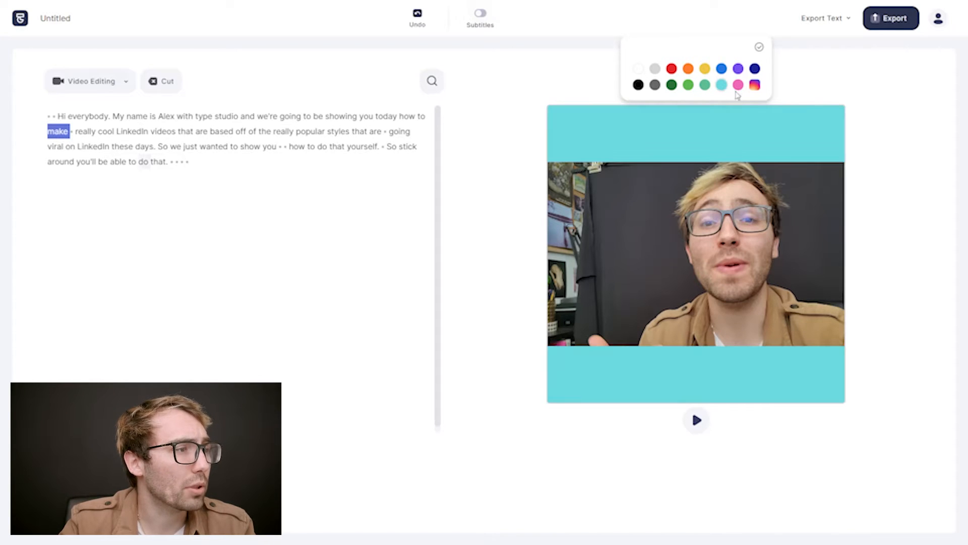
{"action": "left_click", "coordinate": [884, 87]}
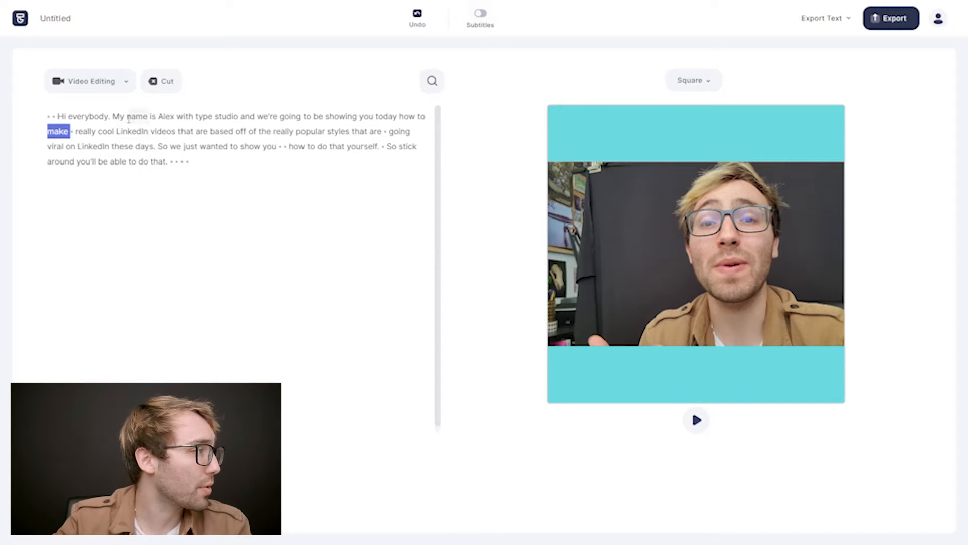
Turn on static subtitles, enlarge the subtitle box and move it into the background band beneath the video.
{"action": "left_click", "coordinate": [63, 117]}
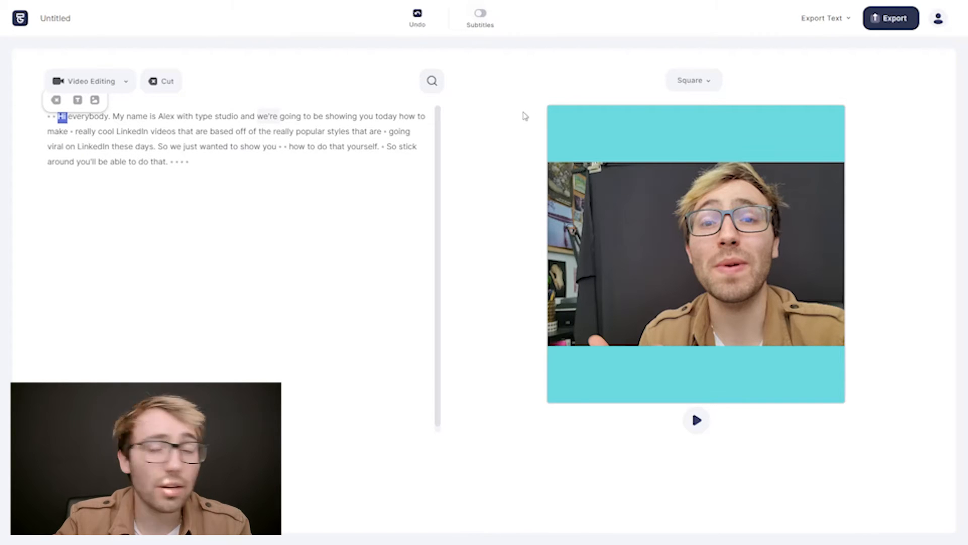
{"action": "left_click", "coordinate": [481, 20]}
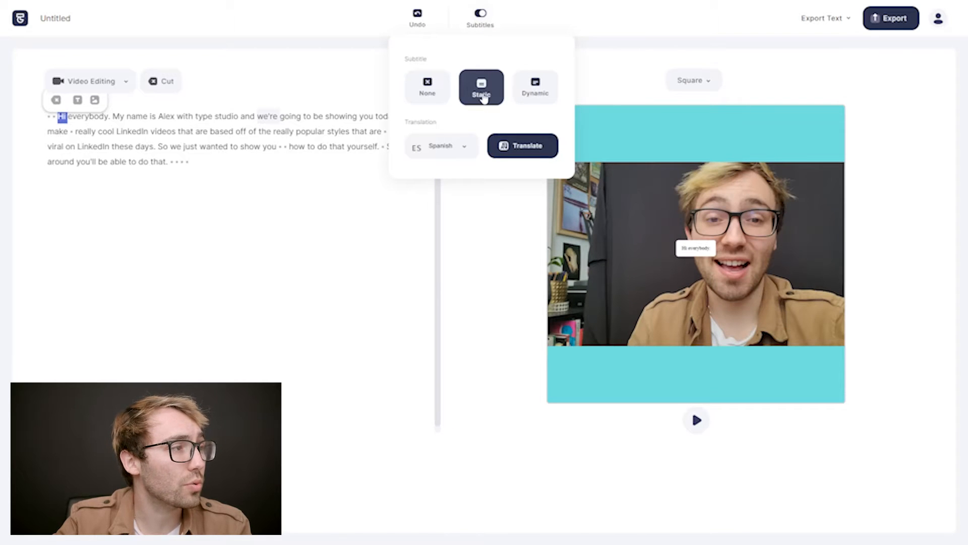
{"action": "left_click", "coordinate": [870, 326]}
{"action": "left_click", "coordinate": [682, 251]}
{"action": "left_click_drag", "start_coordinate": [681, 251], "coordinate": [621, 304]}
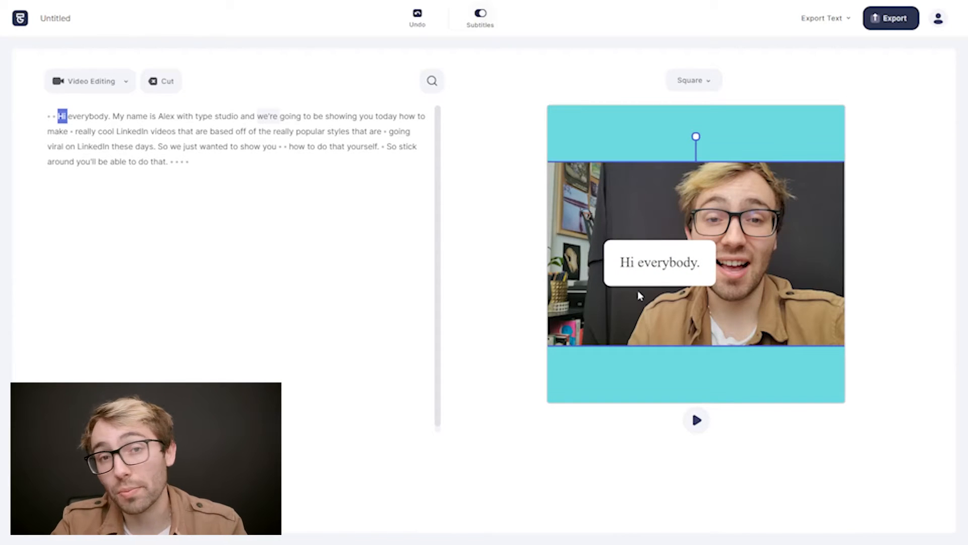
{"action": "left_click_drag", "start_coordinate": [655, 276], "coordinate": [684, 378]}
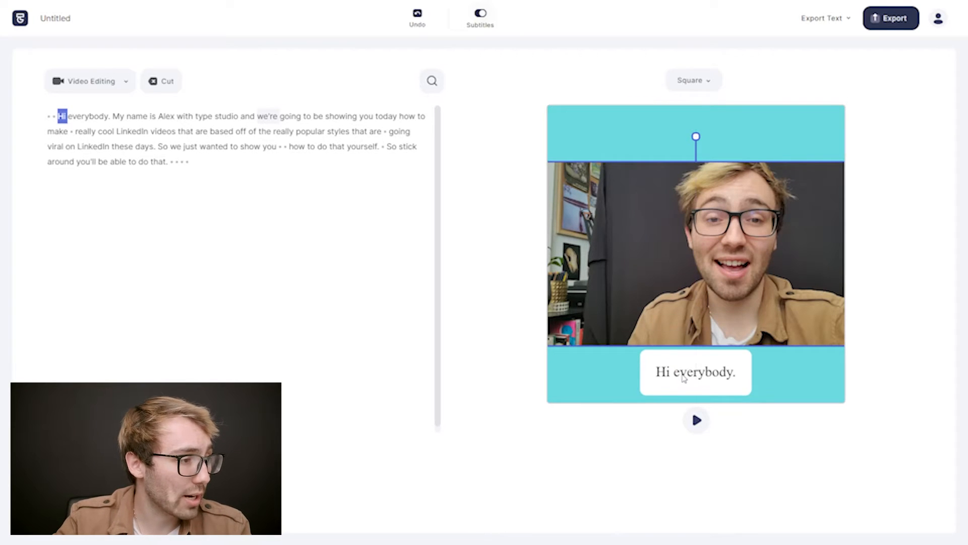
Style the subtitles in Open Sans with light turquoise text.
{"action": "left_click", "coordinate": [666, 377]}
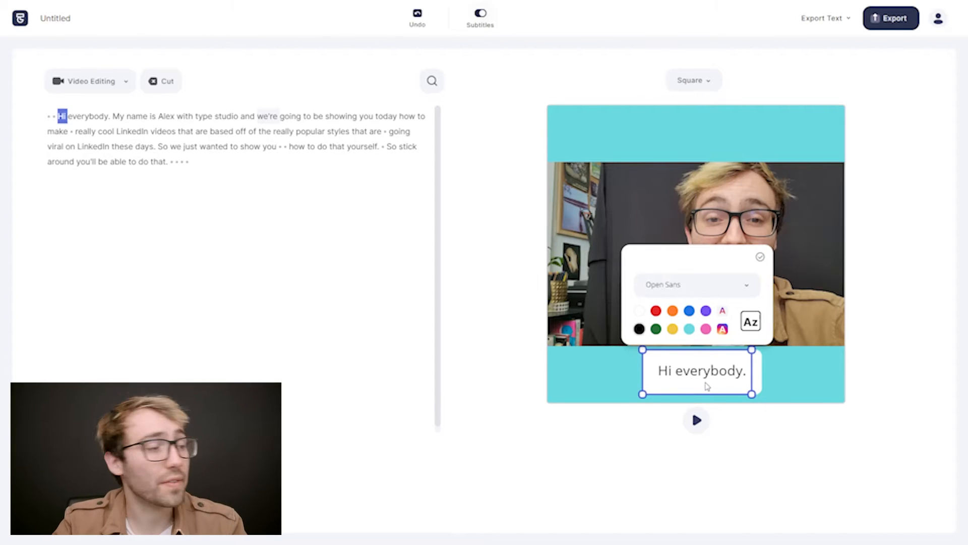
{"action": "left_click", "coordinate": [689, 330]}
{"action": "left_click", "coordinate": [830, 385]}
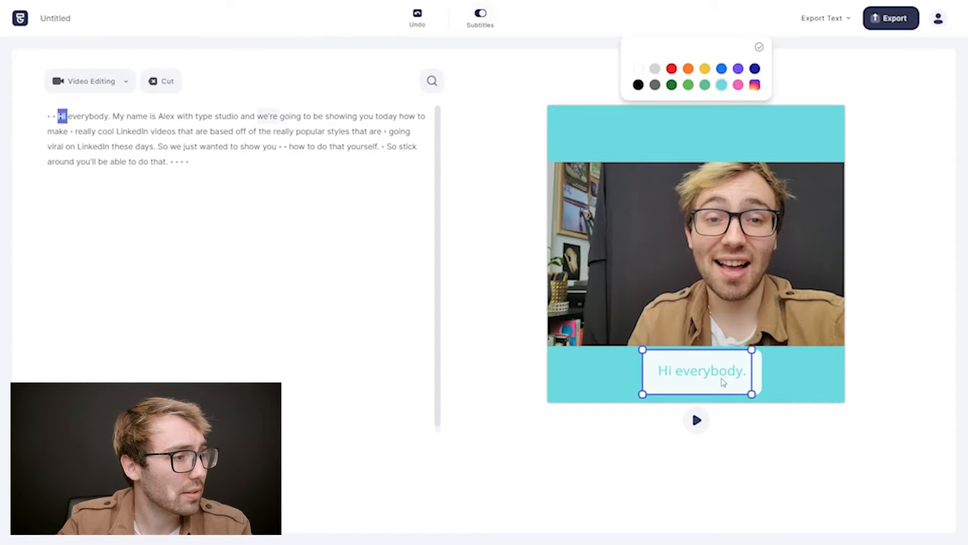
{"action": "left_click", "coordinate": [748, 386]}
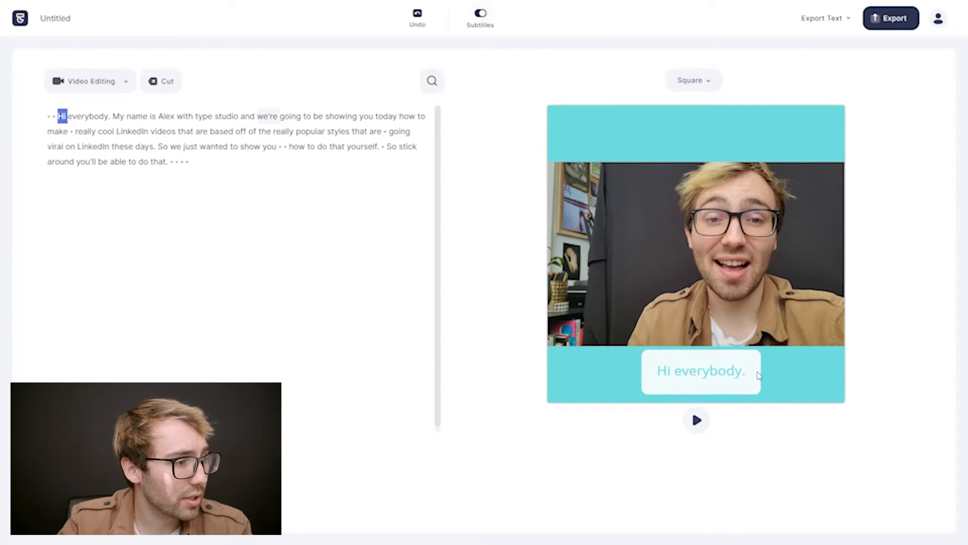
Play to a longer subtitle line, then shrink the subtitle box and centre it in the band beneath the video.
{"action": "left_click", "coordinate": [697, 423]}
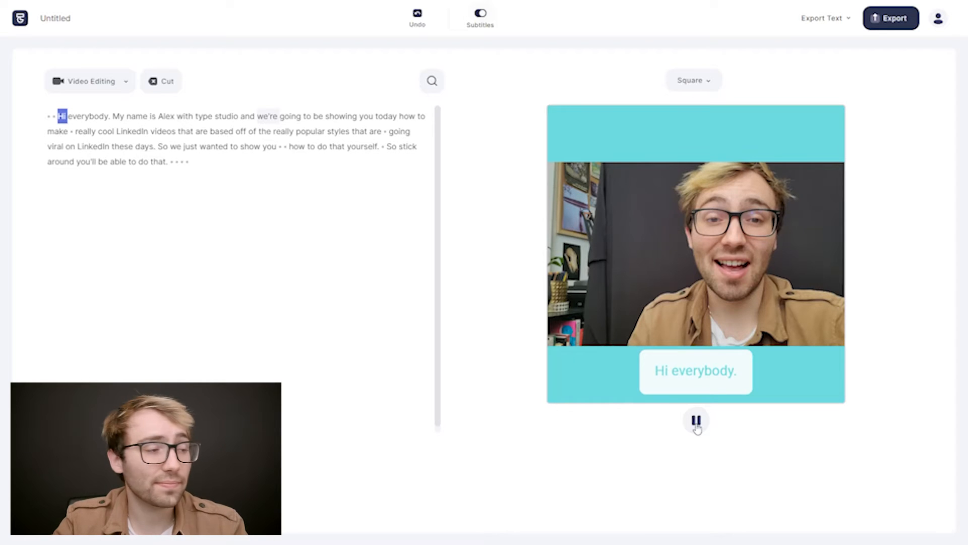
{"action": "left_click", "coordinate": [697, 426]}
{"action": "left_click", "coordinate": [716, 353]}
{"action": "left_click_drag", "start_coordinate": [606, 385], "coordinate": [688, 380]}
{"action": "left_click", "coordinate": [571, 358]}
{"action": "left_click_drag", "start_coordinate": [549, 345], "coordinate": [675, 361]}
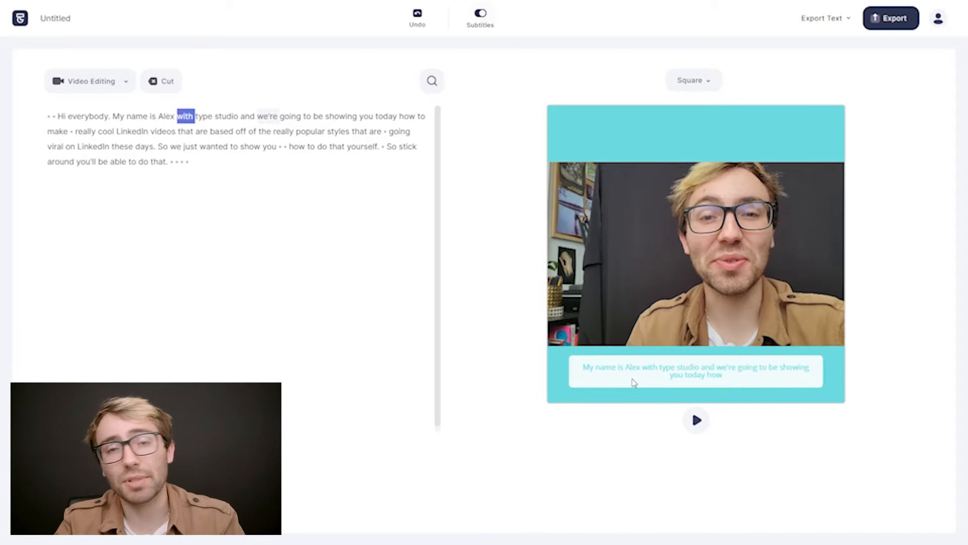
{"action": "mouse_move", "coordinate": [681, 373]}
{"action": "left_mouse_down"}
{"action": "mouse_move", "coordinate": [673, 374]}
{"action": "mouse_move", "coordinate": [682, 374]}
{"action": "left_mouse_up"}
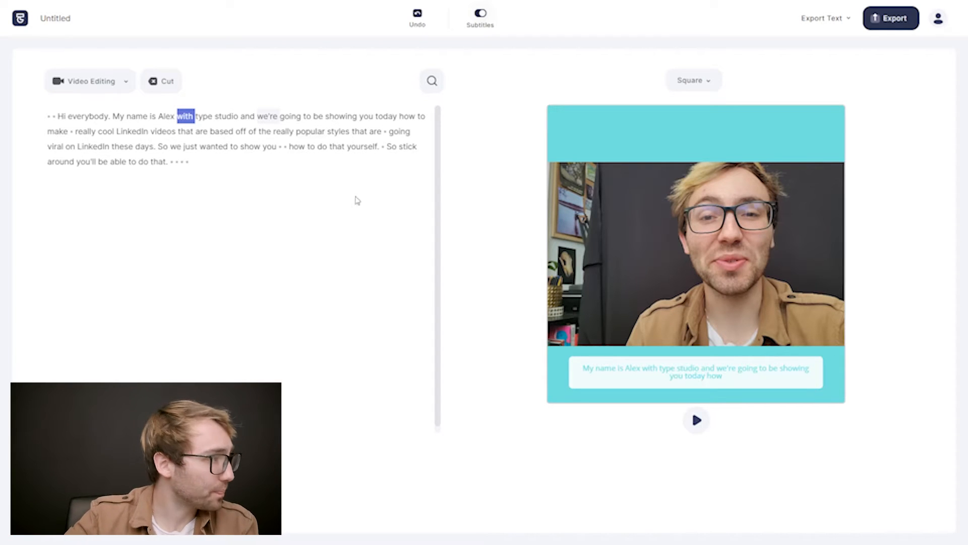
Check the subtitle layout at several words in the transcript and play part of the video.
{"action": "left_click", "coordinate": [309, 131]}
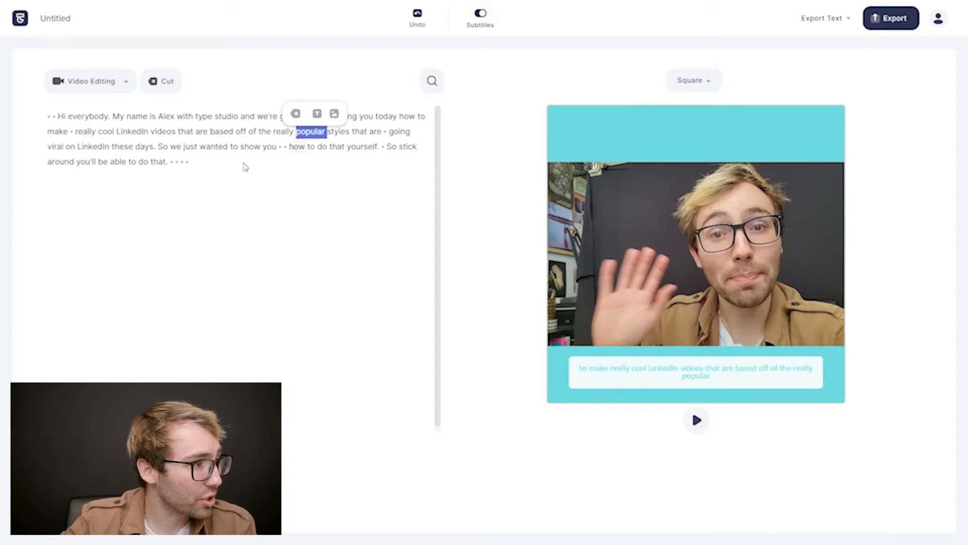
{"action": "left_click", "coordinate": [144, 148]}
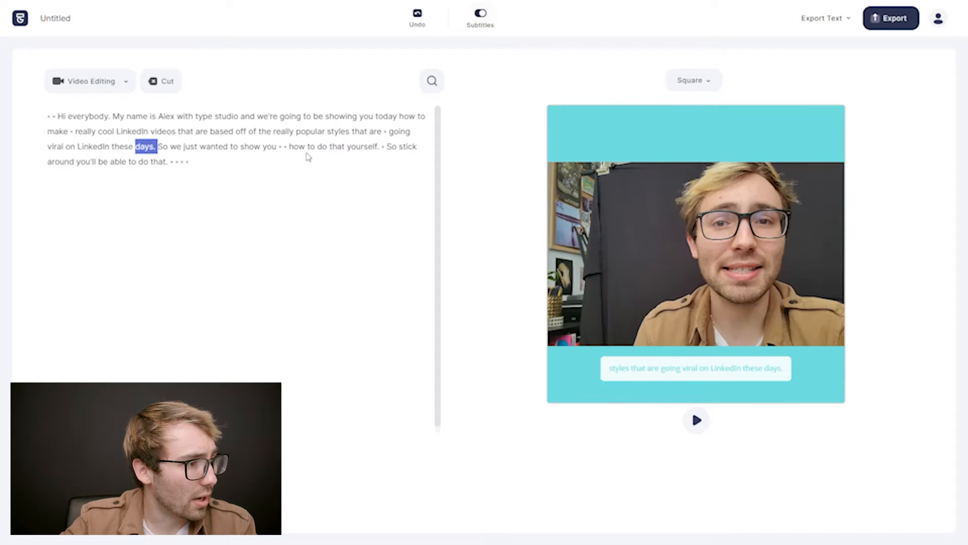
{"action": "left_click", "coordinate": [282, 118]}
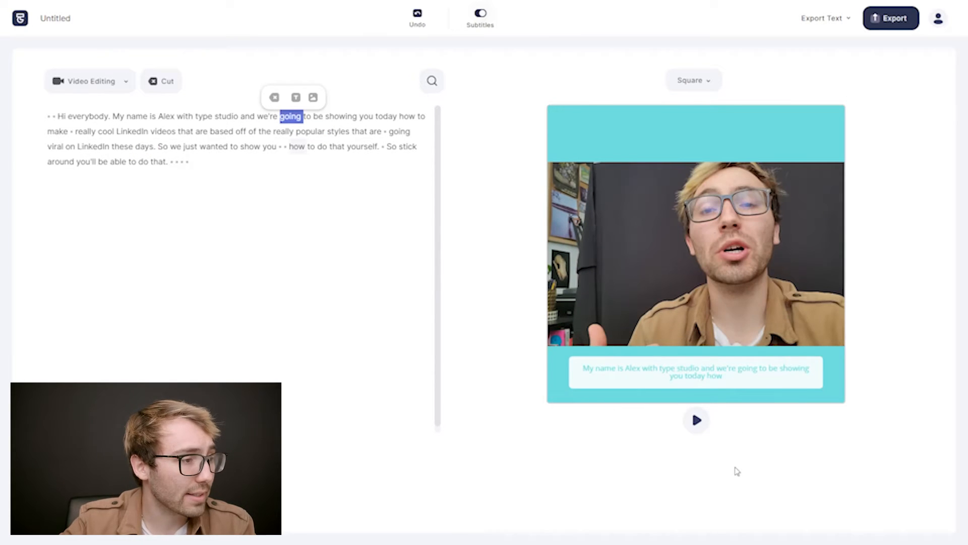
{"action": "left_click", "coordinate": [61, 118]}
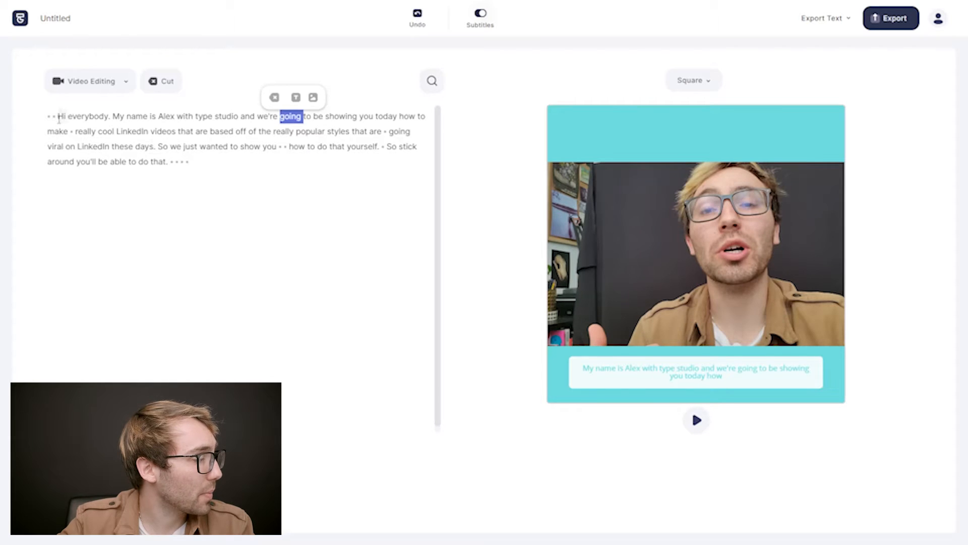
{"action": "left_click", "coordinate": [701, 422]}
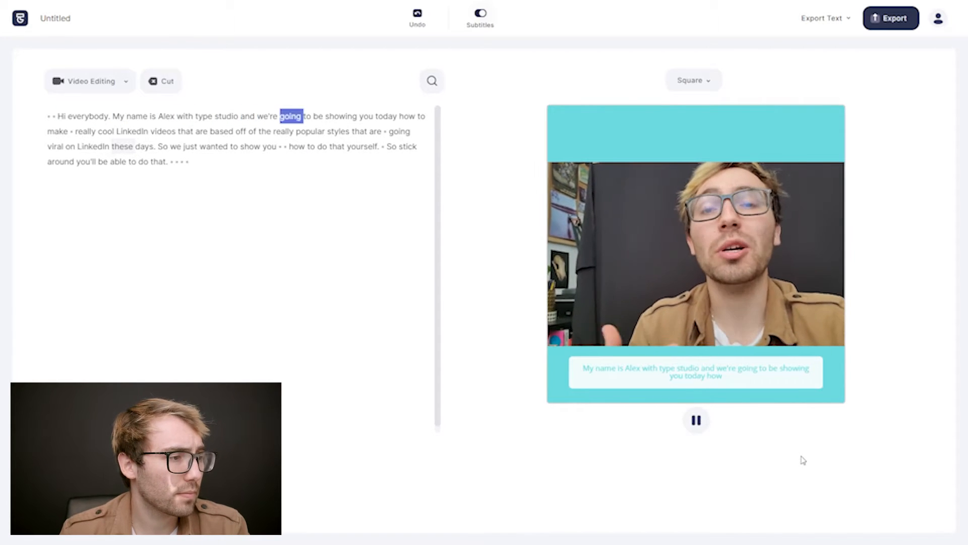
{"action": "left_click", "coordinate": [698, 421]}
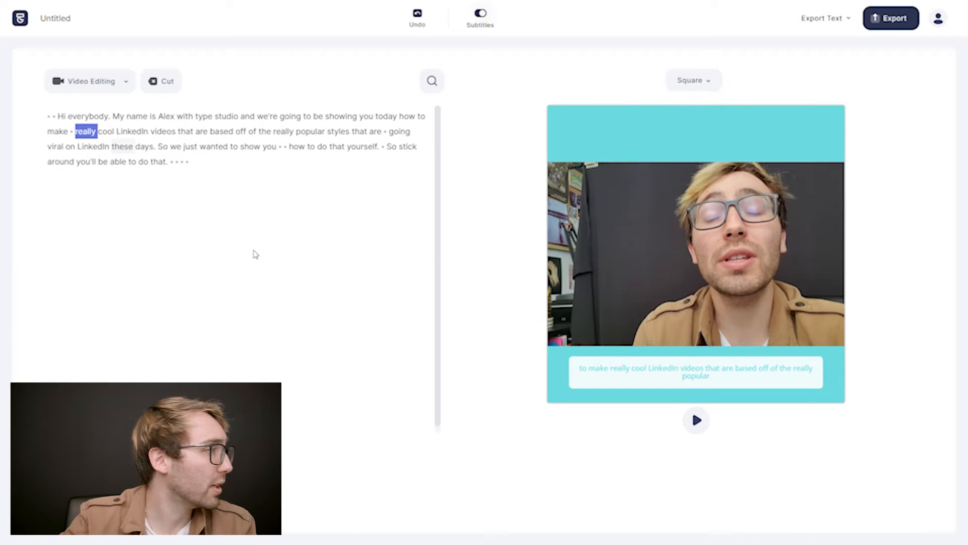
{"action": "key", "text": "F11"}
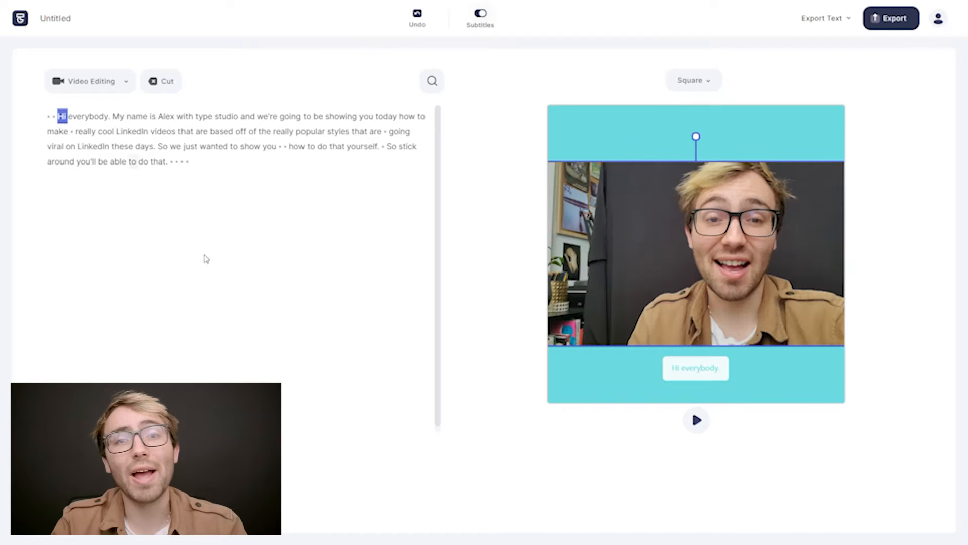
Add a text element at the word "Hi", enlarge it and move it up towards the band above the video.
{"action": "double_click", "coordinate": [100, 119]}
{"action": "double_click", "coordinate": [61, 118]}
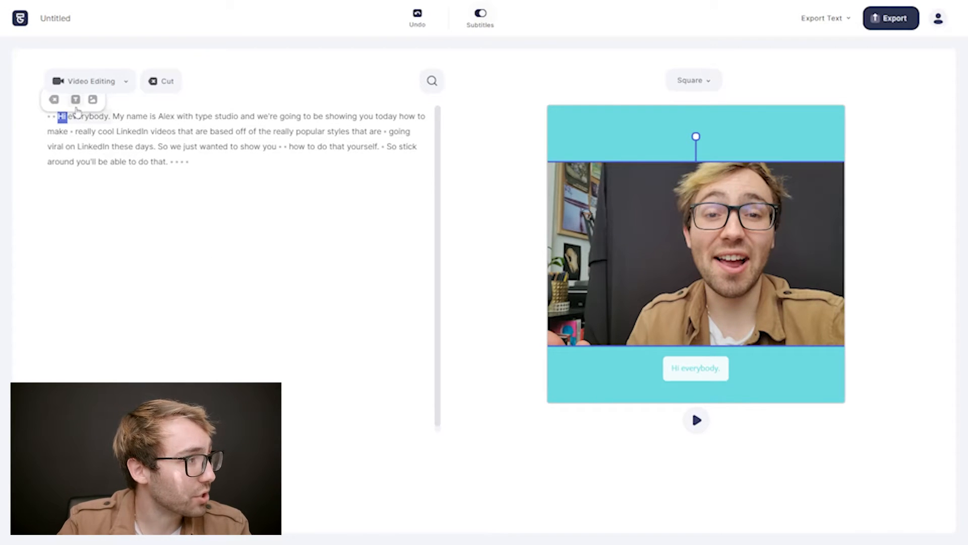
{"action": "left_click", "coordinate": [75, 100]}
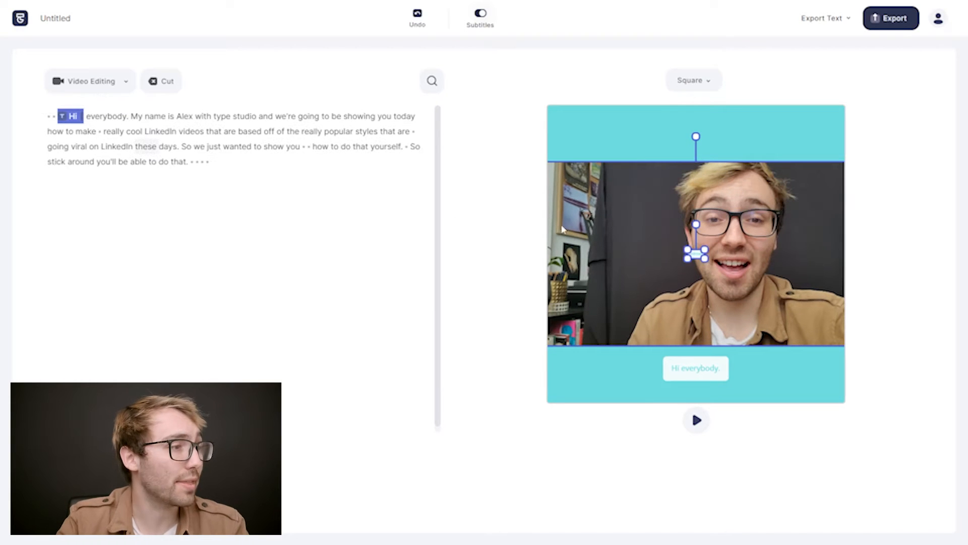
{"action": "left_click", "coordinate": [634, 291]}
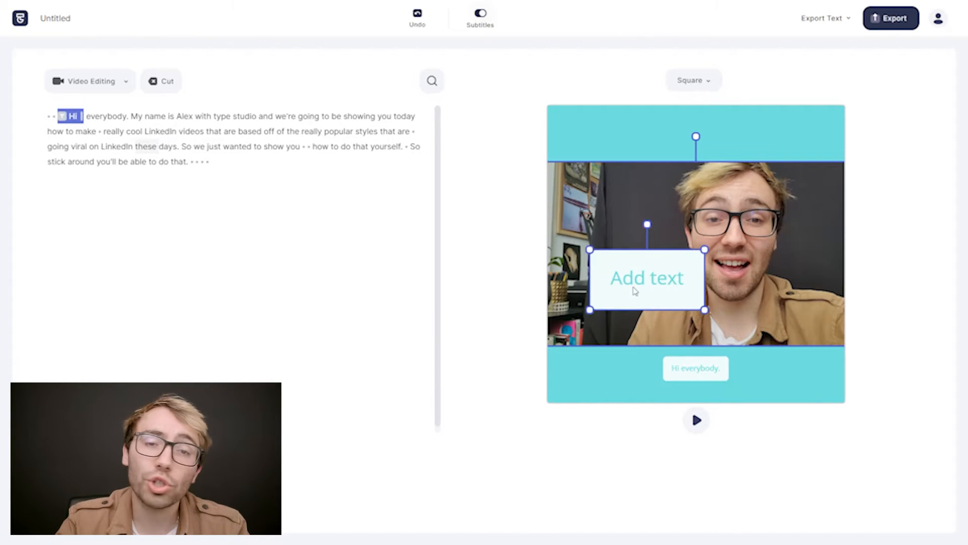
{"action": "left_click_drag", "start_coordinate": [634, 291], "coordinate": [712, 180]}
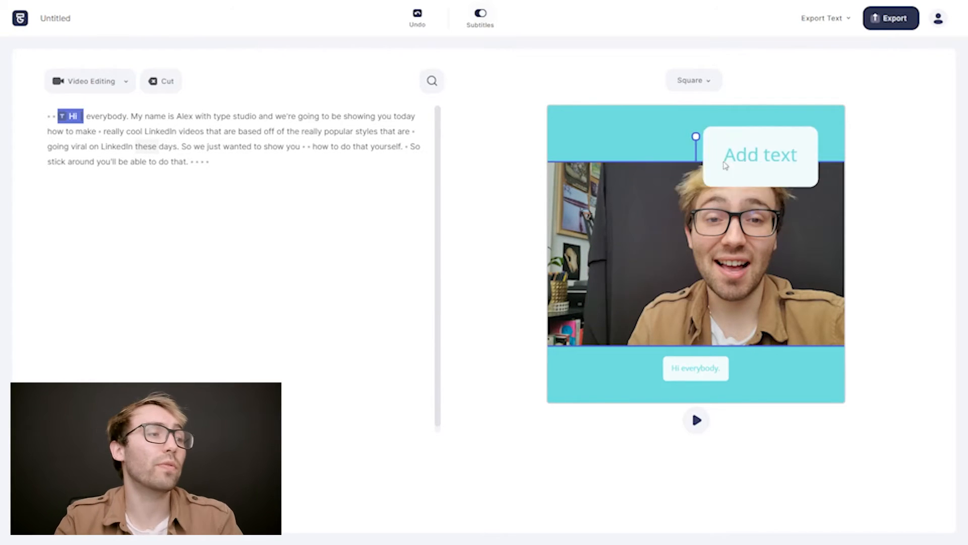
Replace the placeholder in the new text element with the speaker's full name.
{"action": "double_click", "coordinate": [711, 178]}
{"action": "key", "text": "BackSpace"}
{"action": "key", "text": "BackSpace"}
{"action": "key", "text": "BackSpace"}
{"action": "key", "text": "BackSpace"}
{"action": "key", "text": "BackSpace"}
{"action": "key", "text": "BackSpace"}
{"action": "key", "text": "BackSpace"}
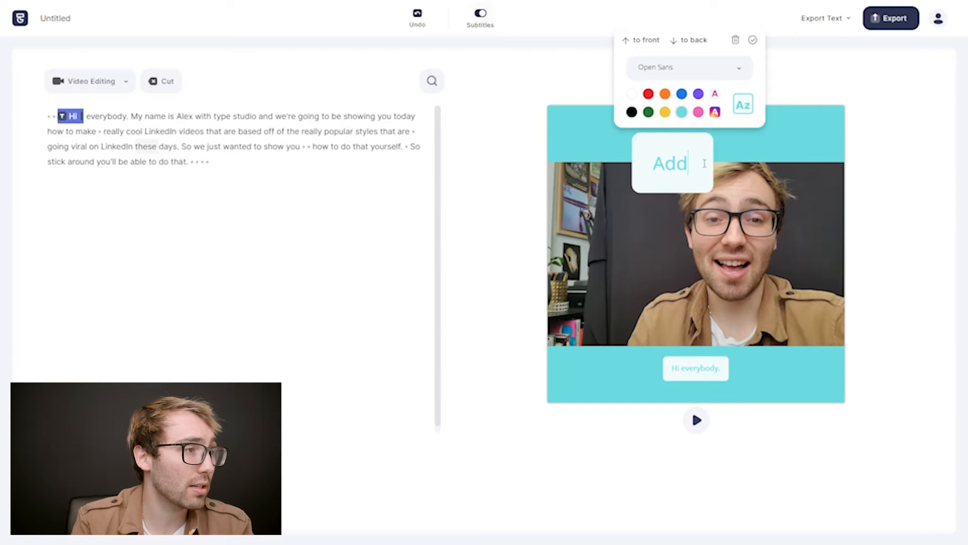
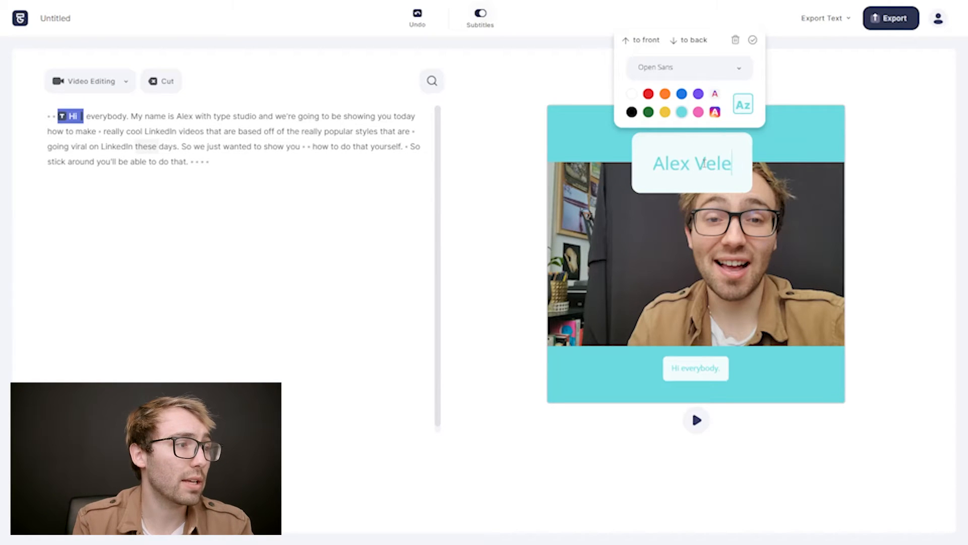
{"action": "left_click", "coordinate": [810, 145]}
Place the name label in the canvas's upper-left corner above the video and style it as white text on black.
{"action": "left_click_drag", "start_coordinate": [702, 189], "coordinate": [618, 184]}
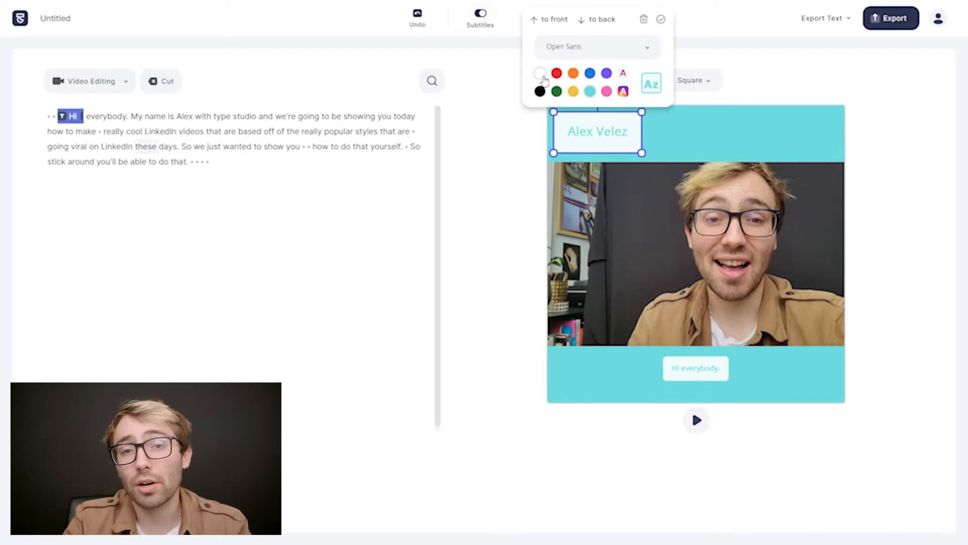
{"action": "left_click", "coordinate": [540, 91]}
{"action": "left_click", "coordinate": [540, 92]}
{"action": "left_click", "coordinate": [557, 92]}
{"action": "left_click", "coordinate": [539, 74]}
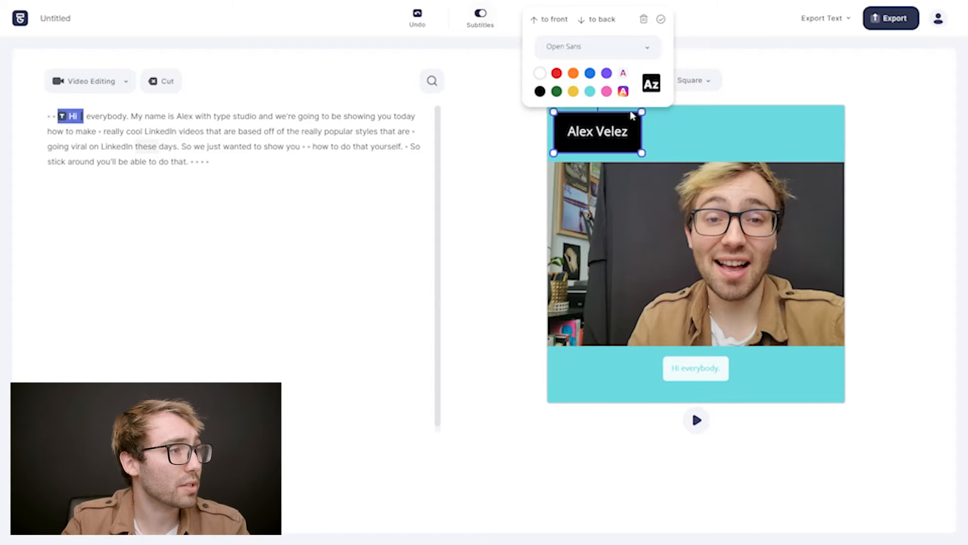
Remove the name label's black background, enlarge the label to fill the band above the footage and deselect it.
{"action": "left_click", "coordinate": [652, 83]}
{"action": "left_click_drag", "start_coordinate": [642, 152], "coordinate": [759, 207]}
{"action": "left_click_drag", "start_coordinate": [662, 168], "coordinate": [635, 143]}
{"action": "left_click", "coordinate": [959, 282]}
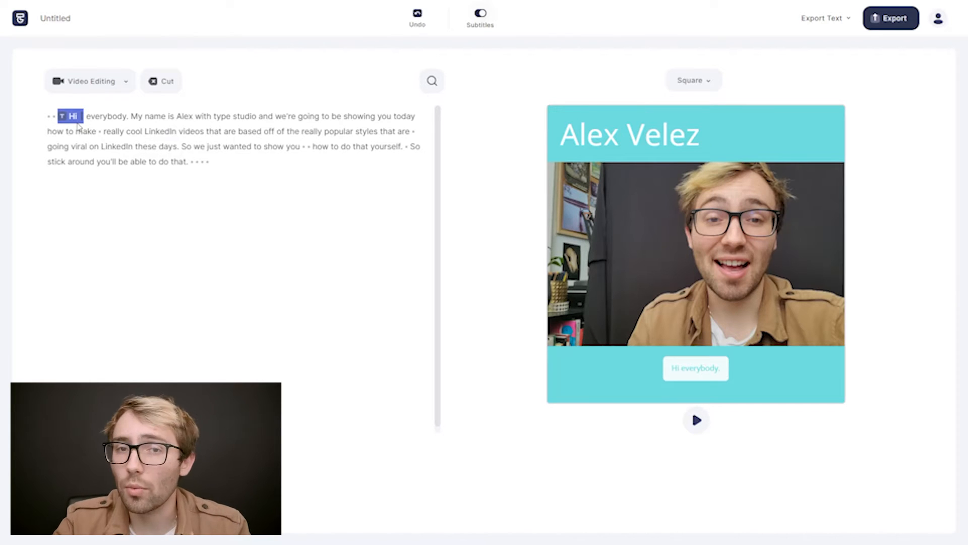
Extend the name label's time range from the start to the end of the transcript and play part of the video.
{"action": "left_click", "coordinate": [63, 117]}
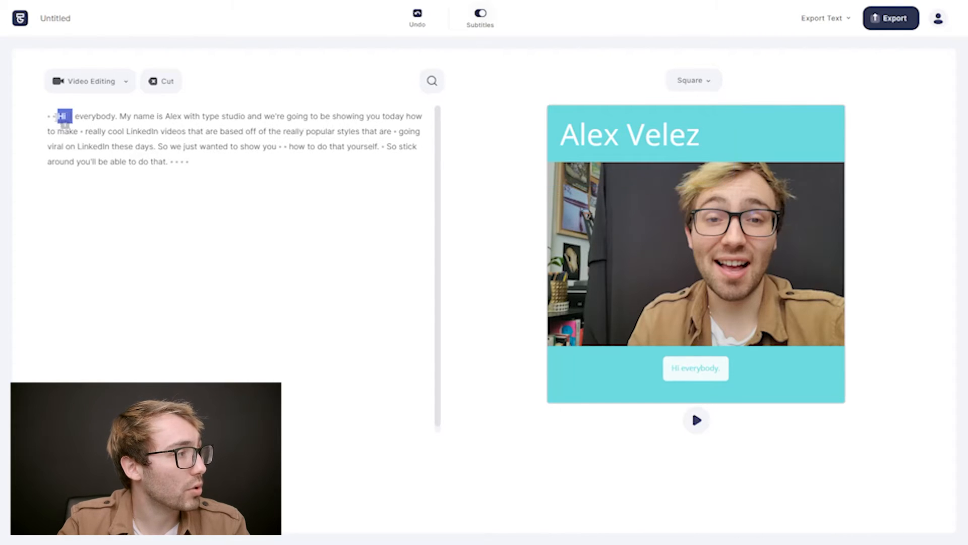
{"action": "left_click", "coordinate": [54, 119]}
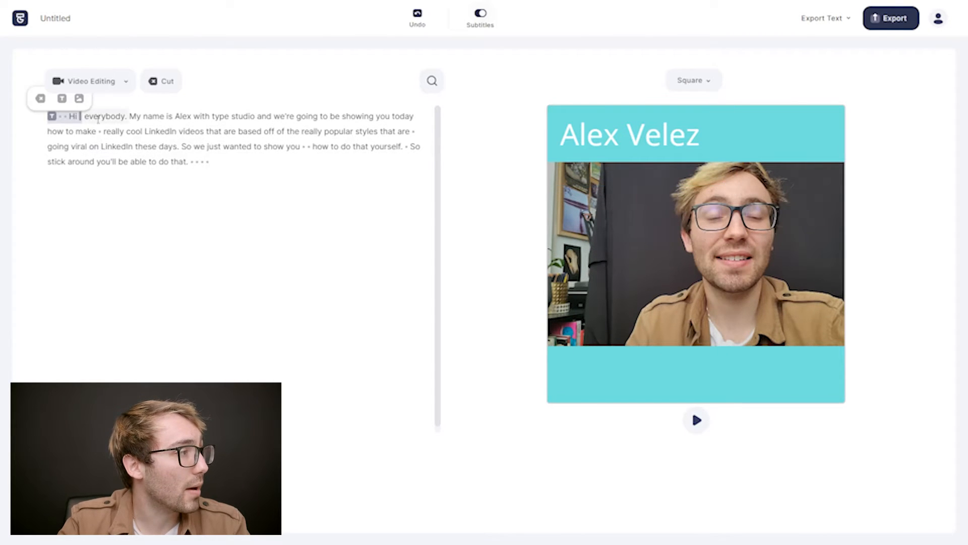
{"action": "left_click", "coordinate": [212, 160], "text": "shift"}
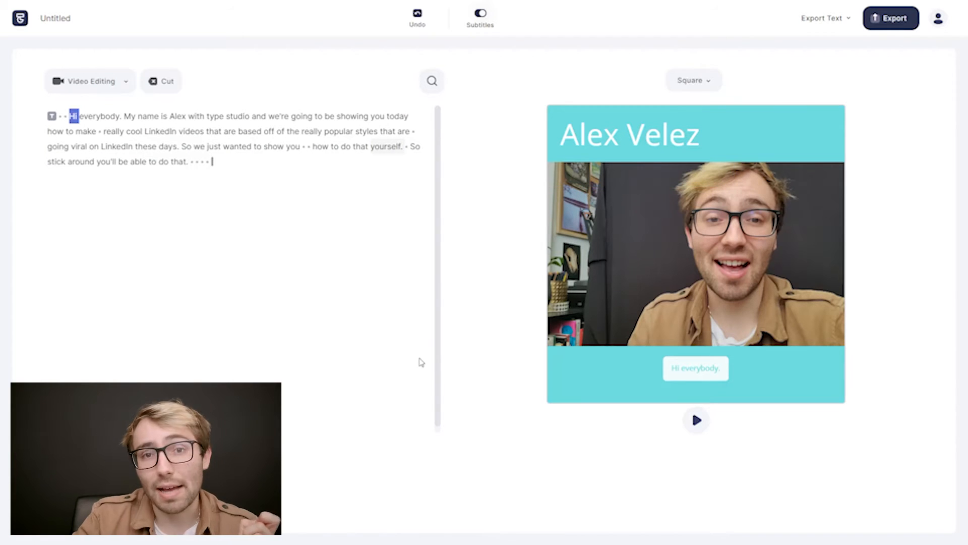
{"action": "left_click", "coordinate": [697, 420]}
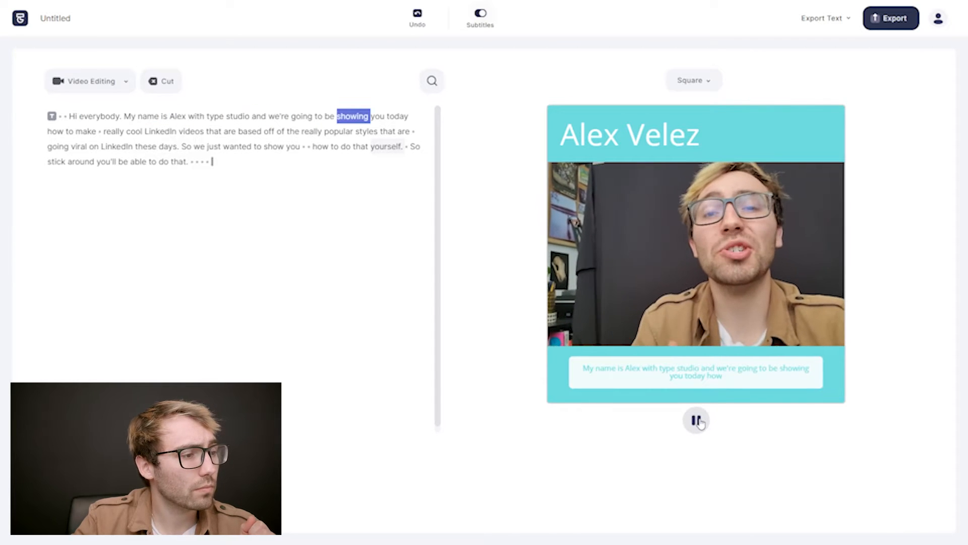
{"action": "left_click", "coordinate": [697, 421]}
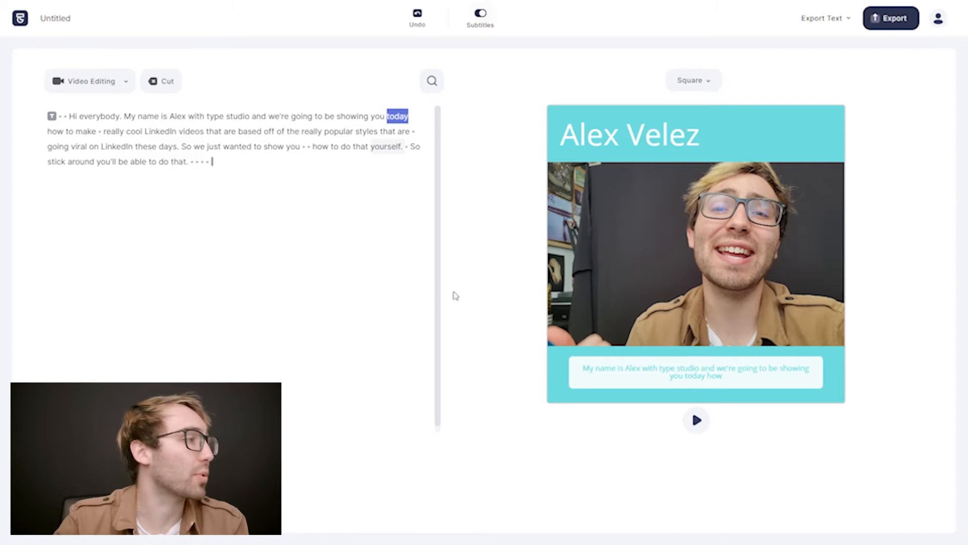
Add a text element at the word "My", enlarge it and place it in the footage's upper-left corner.
{"action": "double_click", "coordinate": [132, 117]}
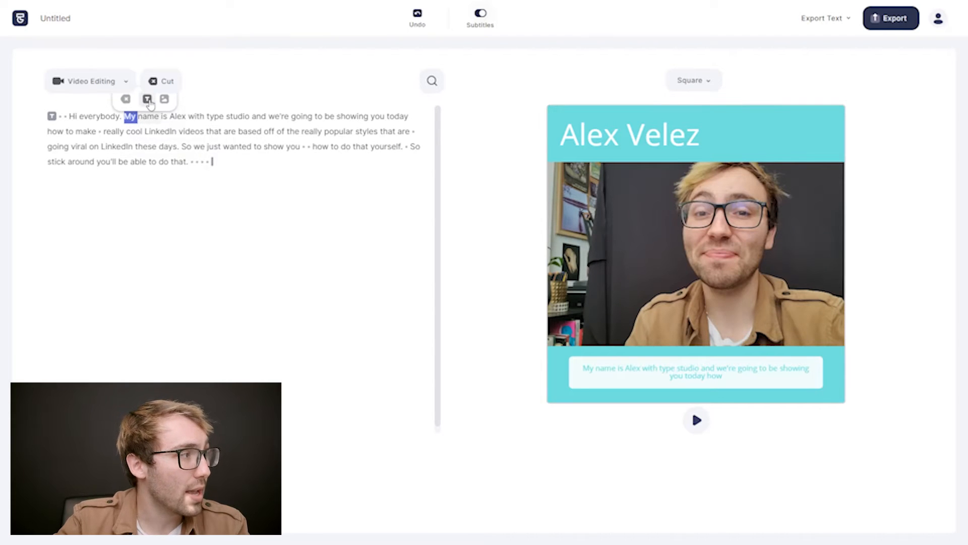
{"action": "left_click", "coordinate": [147, 99]}
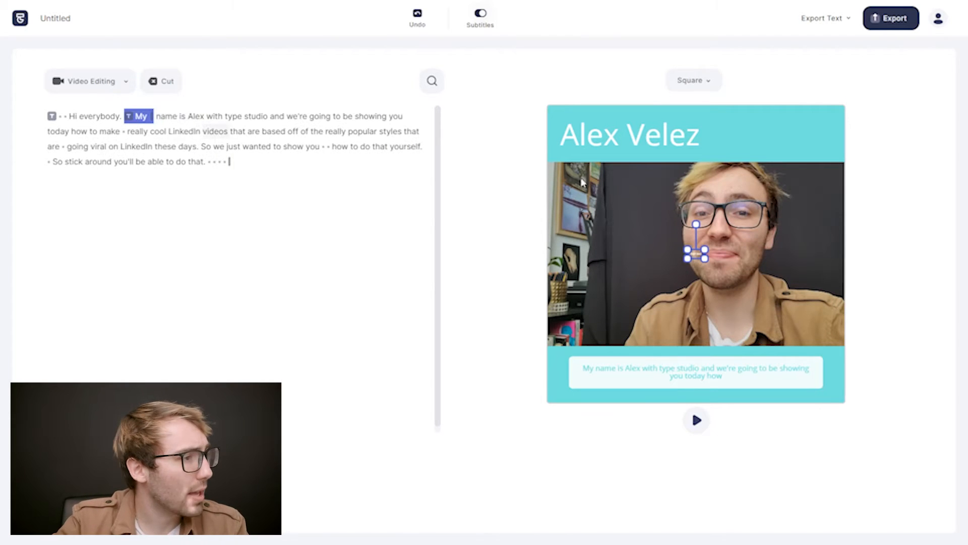
{"action": "left_click_drag", "start_coordinate": [697, 260], "coordinate": [601, 195]}
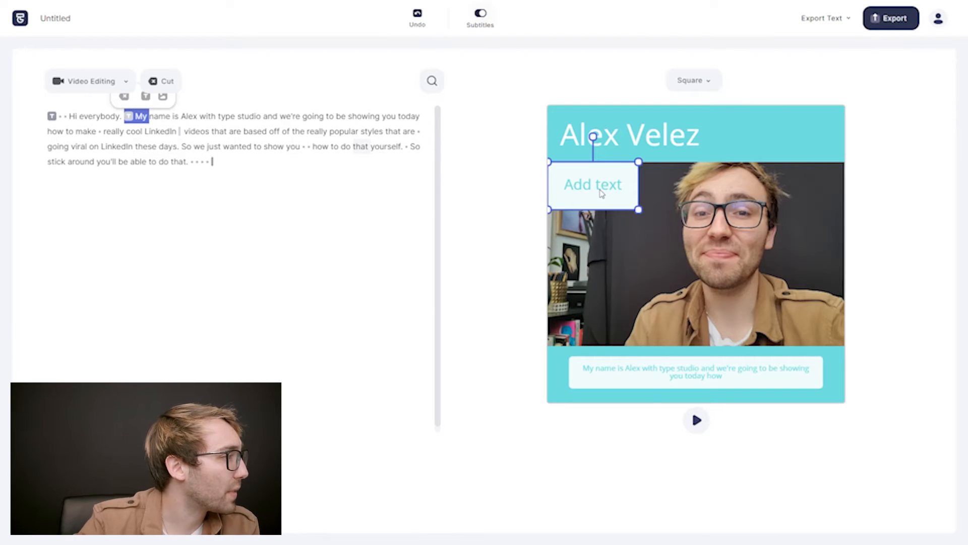
Replace the new element's placeholder with "Create Cool LinkedIn Videos" and shrink it beneath the name label.
{"action": "left_click", "coordinate": [604, 193]}
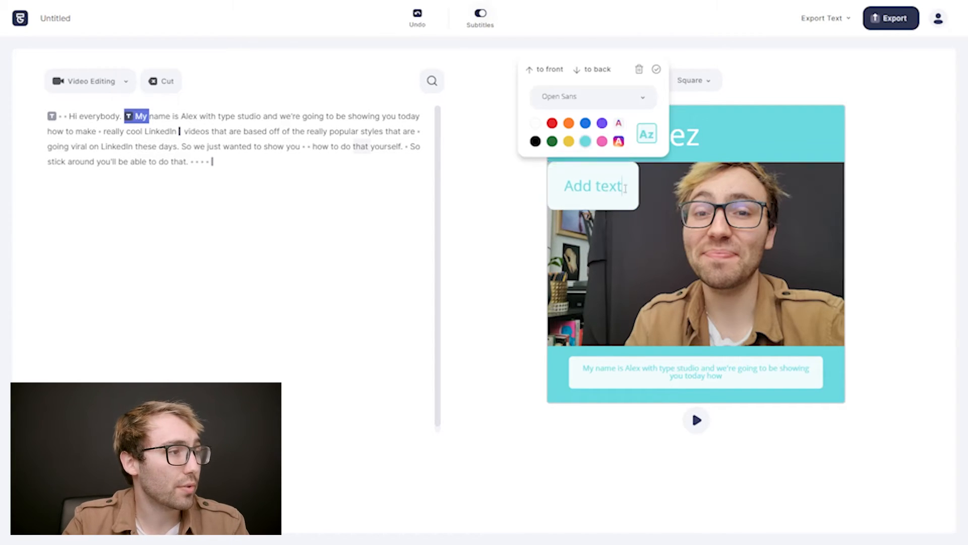
{"action": "key", "text": "BackSpace"}
{"action": "key", "text": "BackSpace"}
{"action": "key", "text": "BackSpace"}
{"action": "key", "text": "BackSpace"}
{"action": "key", "text": "BackSpace"}
{"action": "key", "text": "BackSpace"}
{"action": "key", "text": "BackSpace"}
{"action": "key", "text": "BackSpace"}
{"action": "type", "text": "Create Cool Linked"}
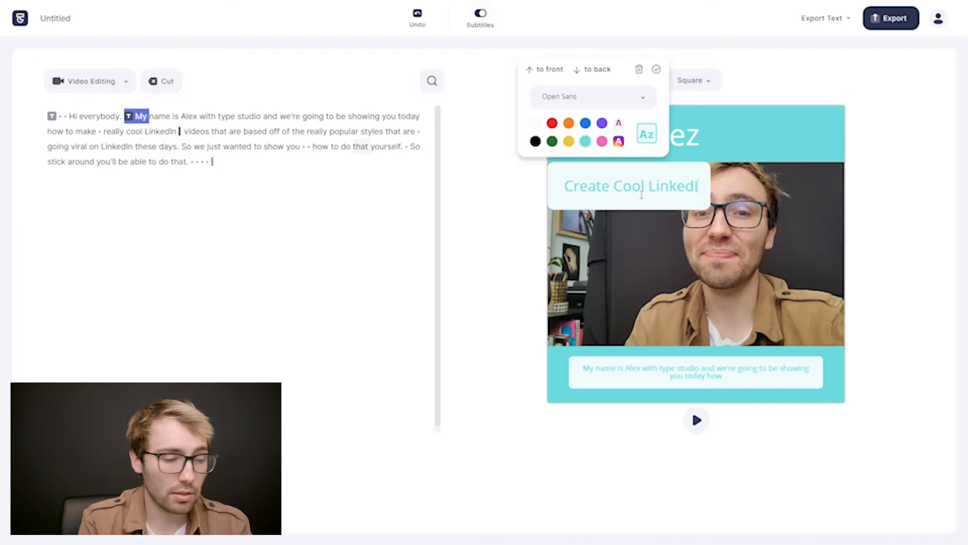
{"action": "type", "text": "In Videos"}
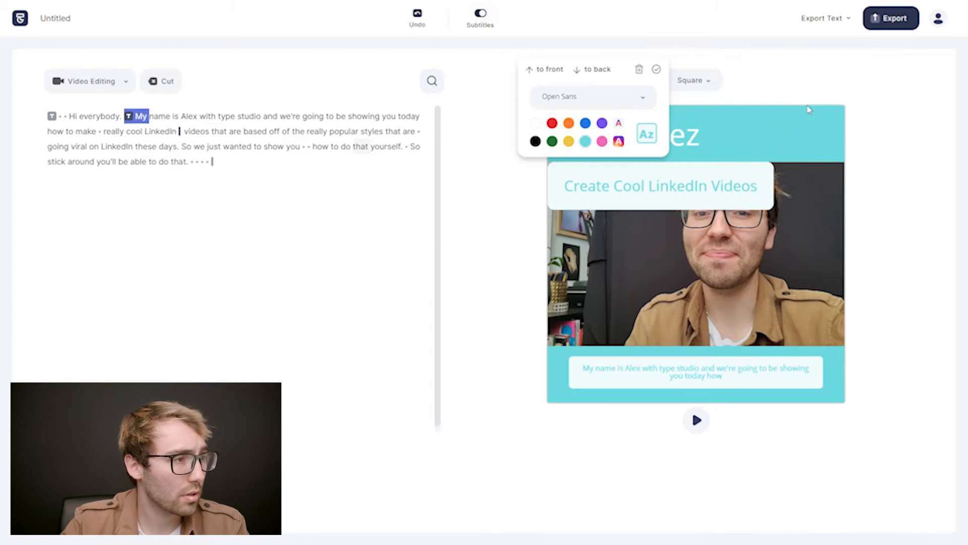
{"action": "left_click", "coordinate": [787, 124]}
{"action": "left_click_drag", "start_coordinate": [773, 209], "coordinate": [688, 186]}
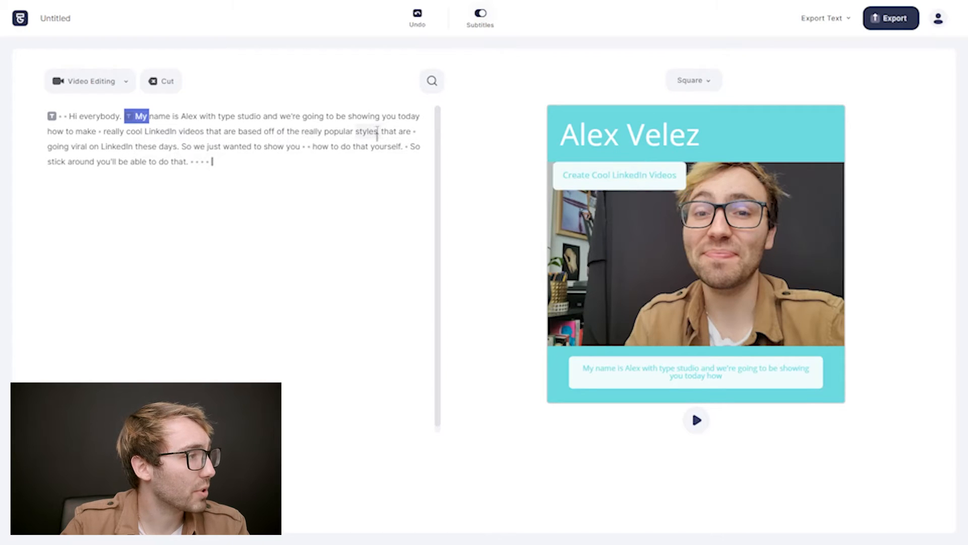
Set the "Create Cool LinkedIn Videos" element's time range to run from after "make" through "styles".
{"action": "left_click_drag", "start_coordinate": [148, 132], "coordinate": [378, 133]}
{"action": "left_click_drag", "start_coordinate": [130, 117], "coordinate": [105, 132]}
{"action": "left_click", "coordinate": [165, 117]}
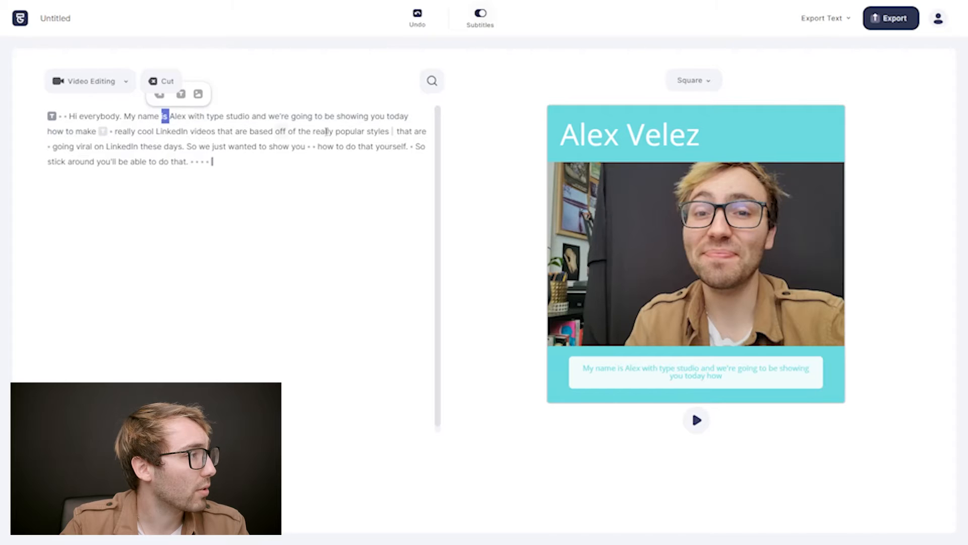
Play the video from the word "you" to check when the added text element appears and disappears.
{"action": "left_click", "coordinate": [378, 117]}
{"action": "key", "text": "space"}
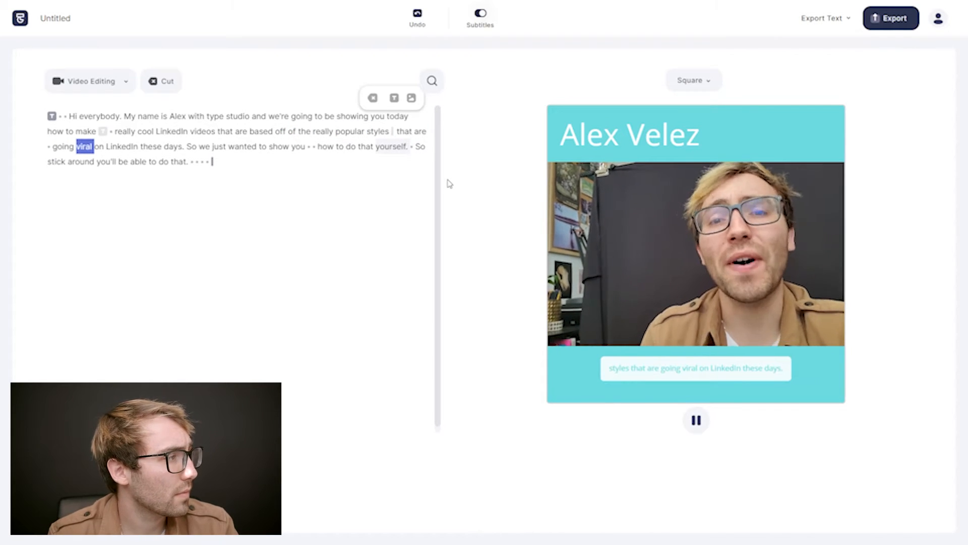
{"action": "key", "text": "space"}
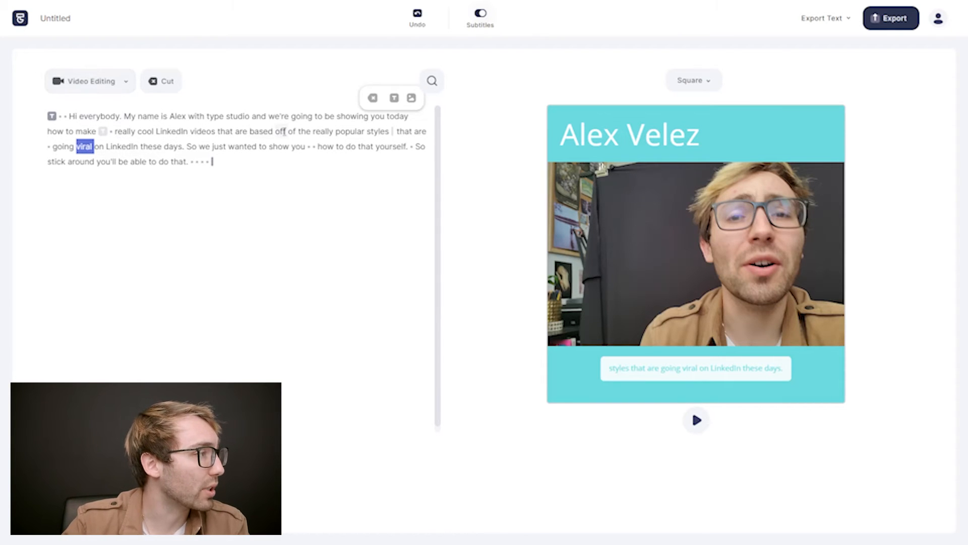
Add another text element at the word "really" and enlarge it over the footage.
{"action": "left_click", "coordinate": [323, 131]}
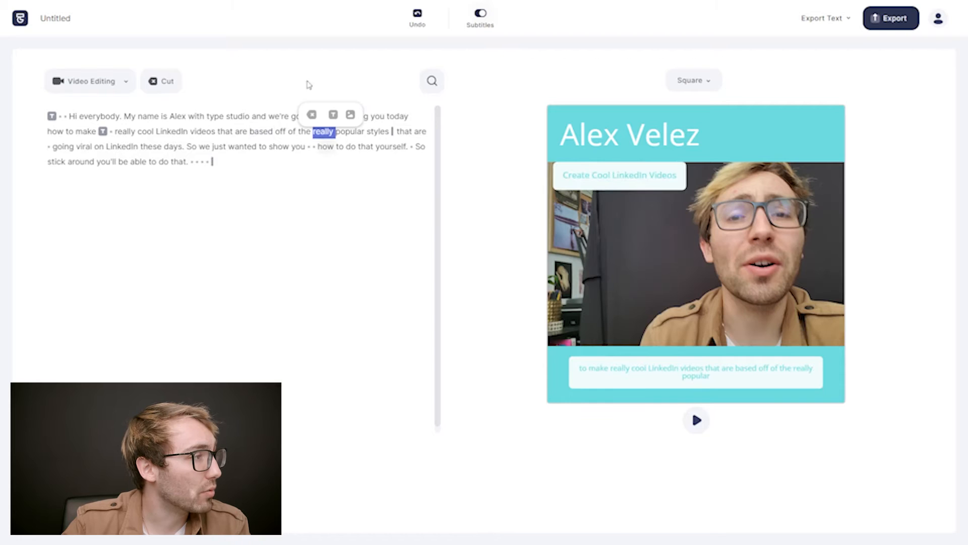
{"action": "left_click", "coordinate": [333, 116]}
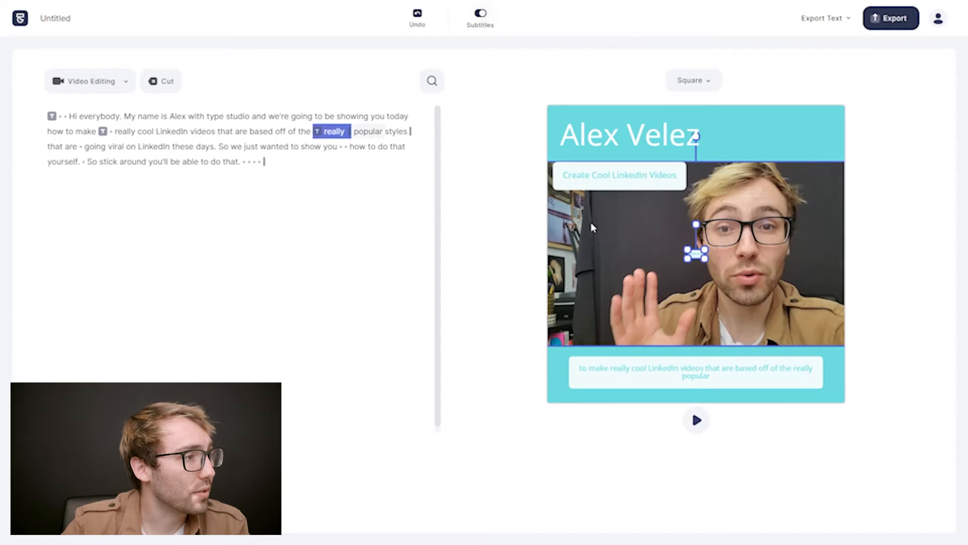
{"action": "left_click", "coordinate": [652, 274]}
Replace the second element's placeholder with "Use Type Studio to Stylize Your Video".
{"action": "double_click", "coordinate": [672, 282]}
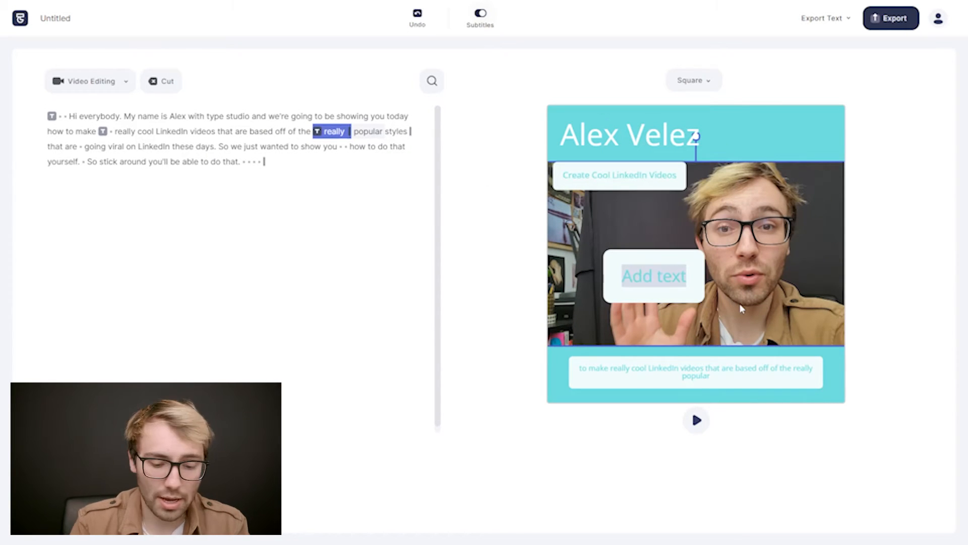
{"action": "type", "text": "Use Type Stud"}
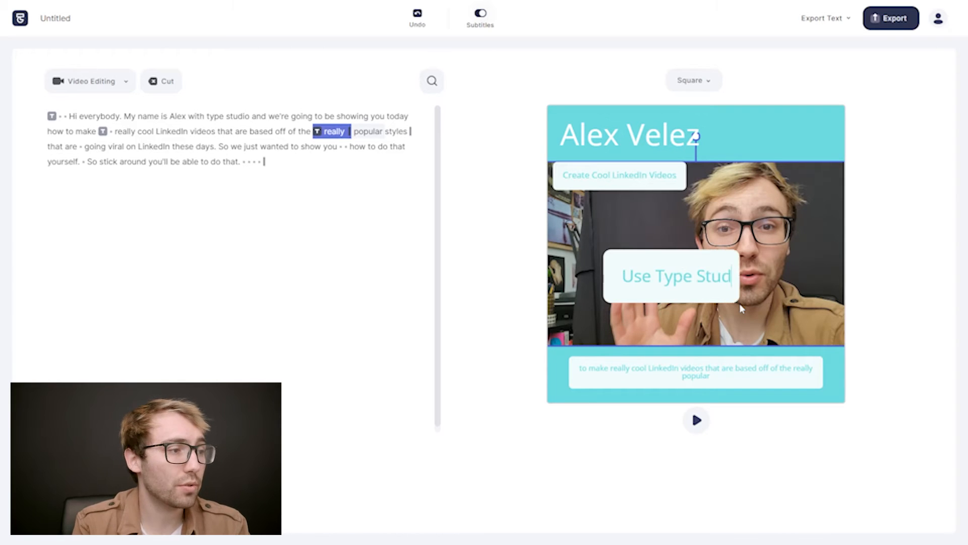
{"action": "type", "text": "io to"}
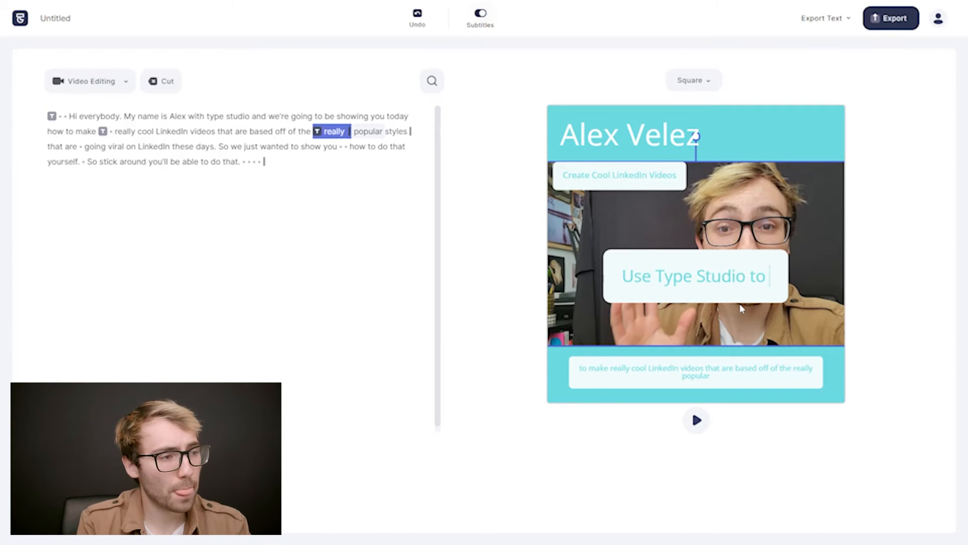
{"action": "type", "text": " Styli"}
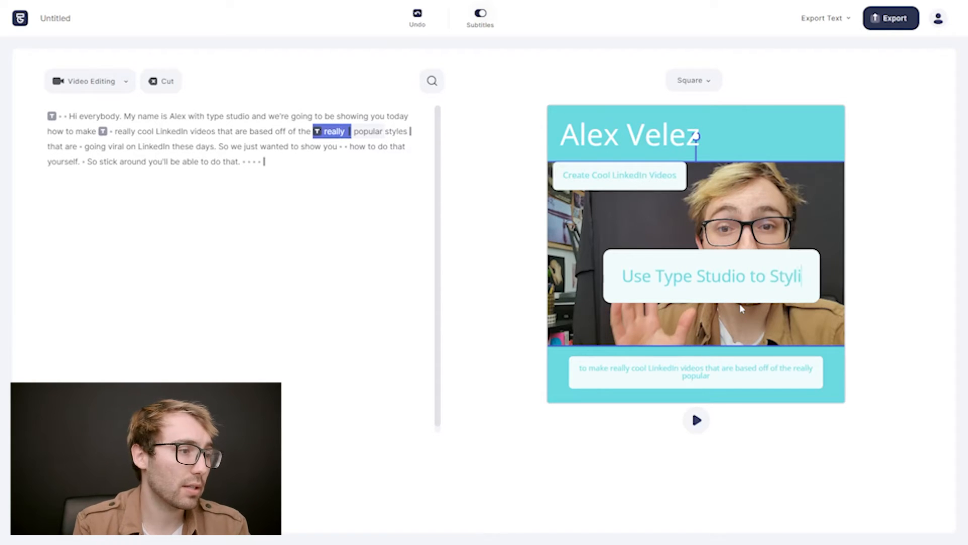
{"action": "type", "text": "ze Your Video"}
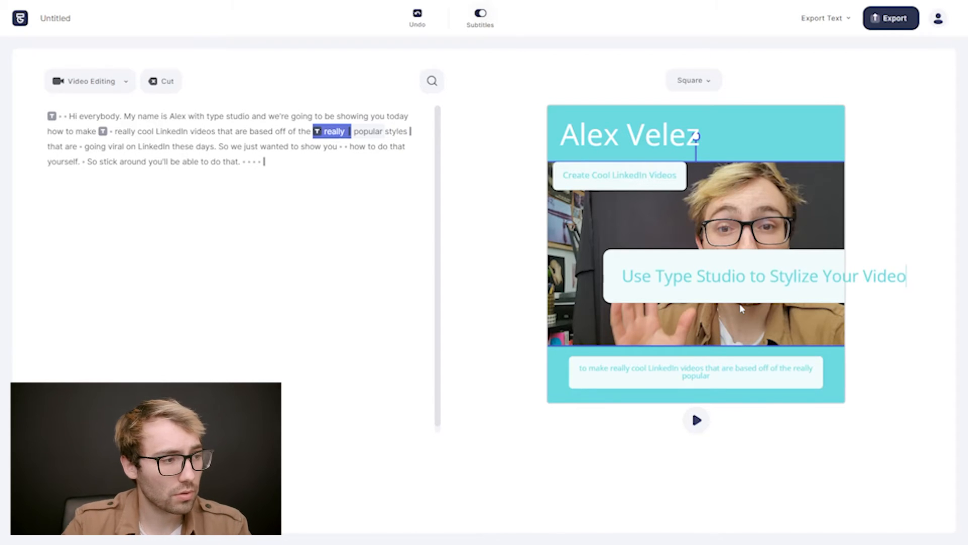
Shrink the "Use Type Studio to Stylize Your Video" element and place it directly beneath "Create Cool LinkedIn Videos".
{"action": "left_click", "coordinate": [891, 222]}
{"action": "left_click_drag", "start_coordinate": [604, 250], "coordinate": [770, 278]}
{"action": "left_click_drag", "start_coordinate": [821, 301], "coordinate": [600, 215]}
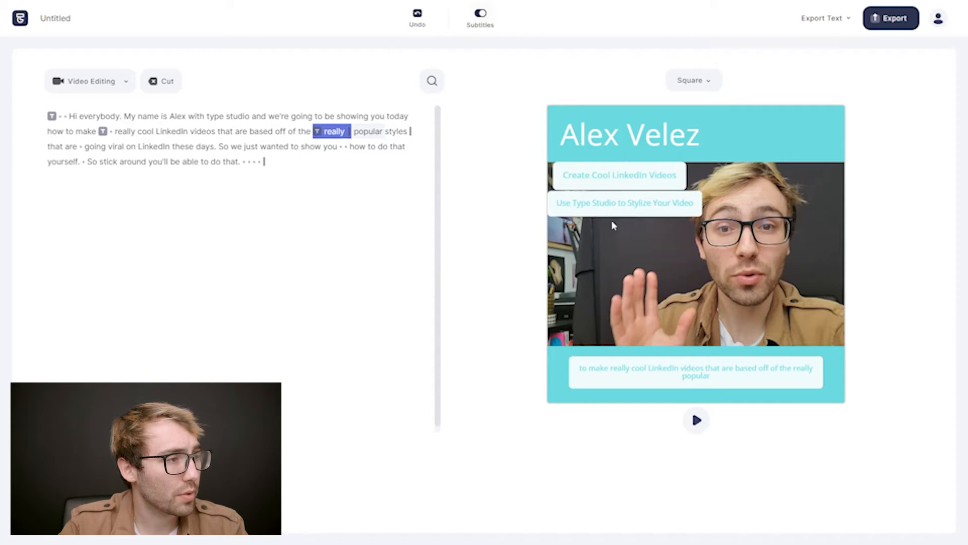
Align "Create Cool LinkedIn Videos" with the footage's left edge and extend the second text element's time range through "styles".
{"action": "left_click", "coordinate": [797, 319]}
{"action": "left_click", "coordinate": [625, 177]}
{"action": "left_click_drag", "start_coordinate": [605, 177], "coordinate": [601, 179]}
{"action": "left_click", "coordinate": [407, 132]}
Play the video from the word "make" and again from the beginning to check the text elements' timing.
{"action": "left_click", "coordinate": [89, 131]}
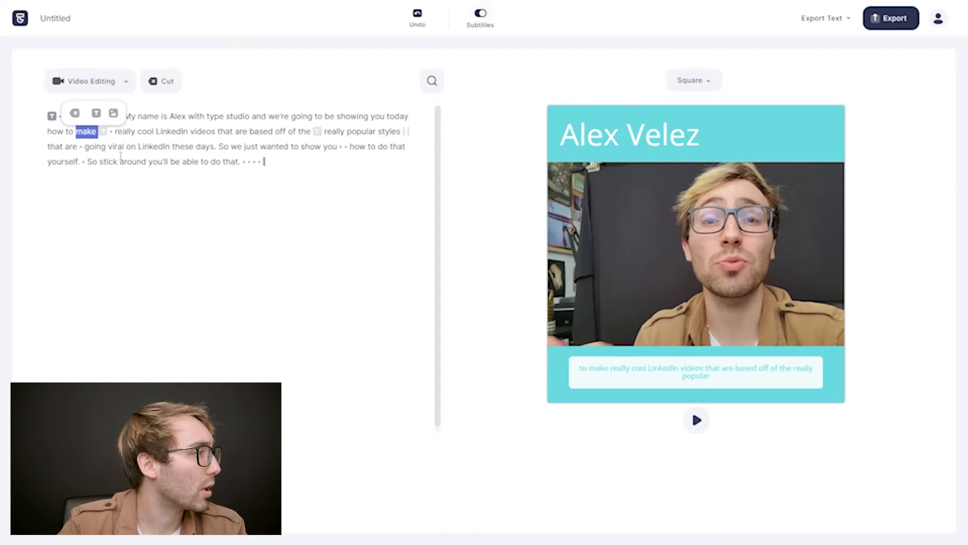
{"action": "key", "text": "space"}
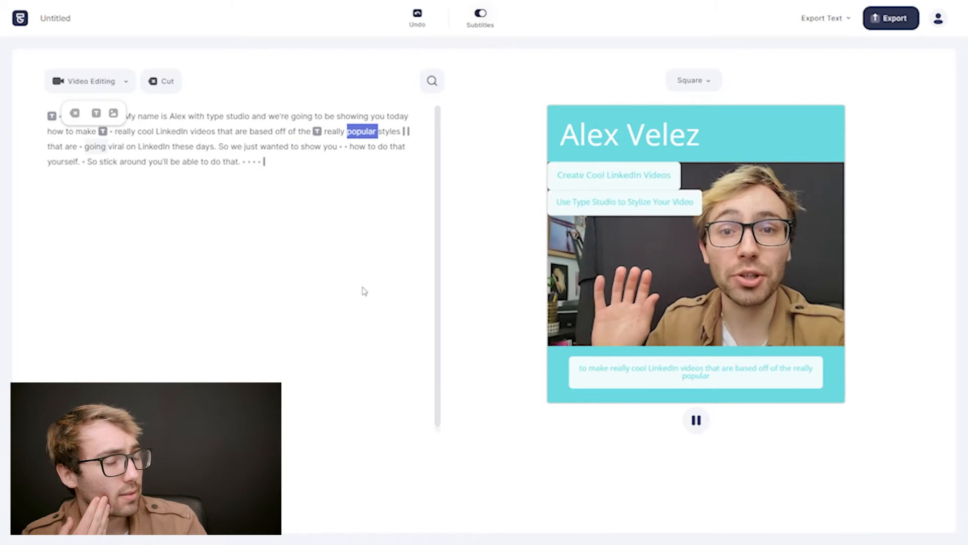
{"action": "key", "text": "space"}
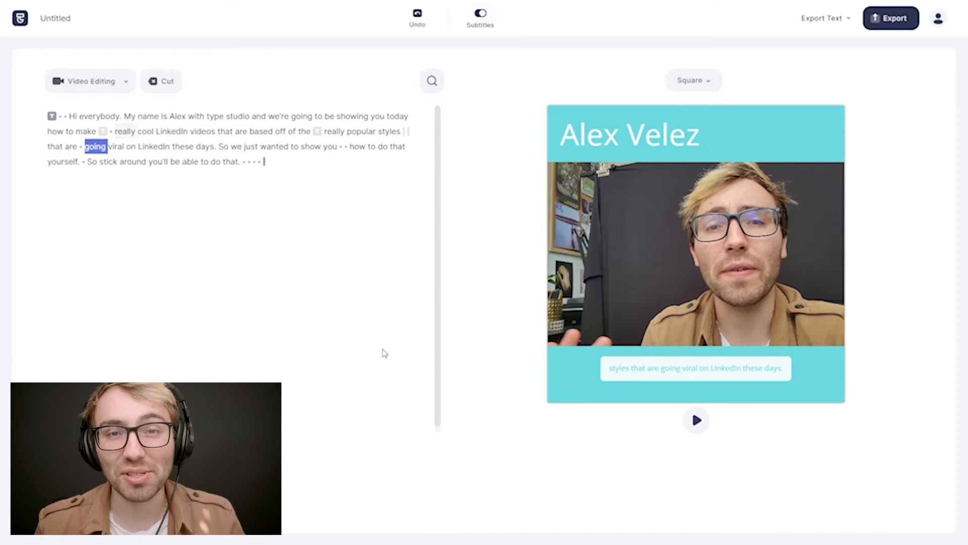
{"action": "left_click", "coordinate": [59, 117]}
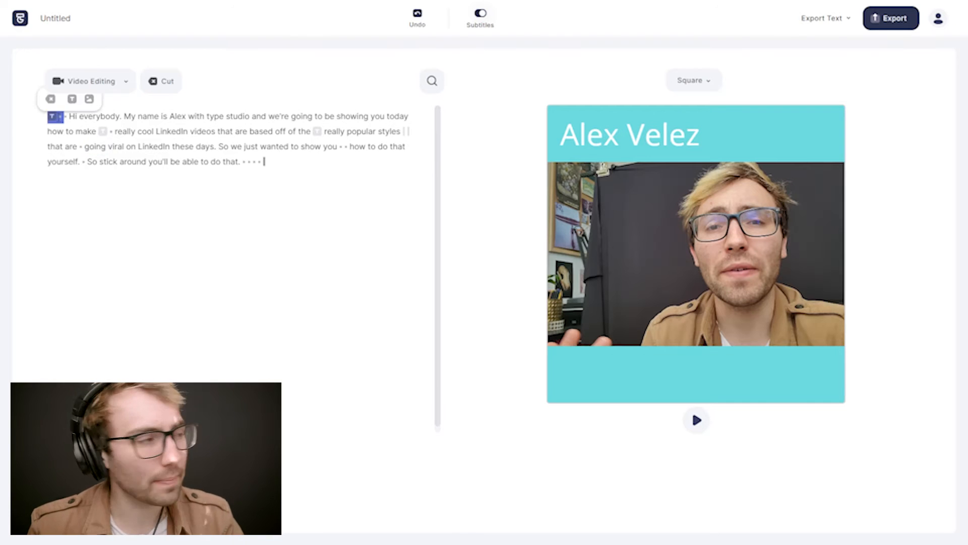
{"action": "key", "text": "space"}
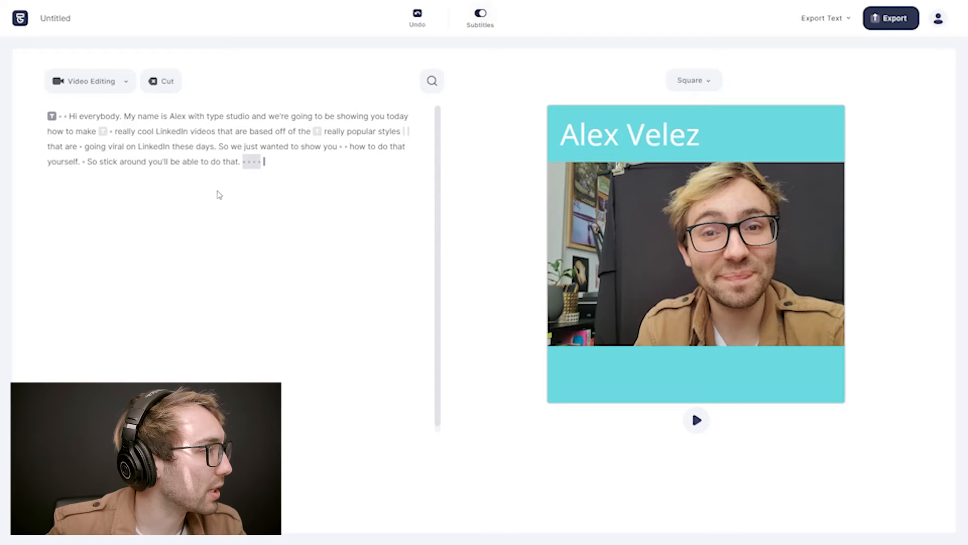
Cut the first pause after the closing word "that." and step through the transcript around the cut.
{"action": "left_click", "coordinate": [245, 163]}
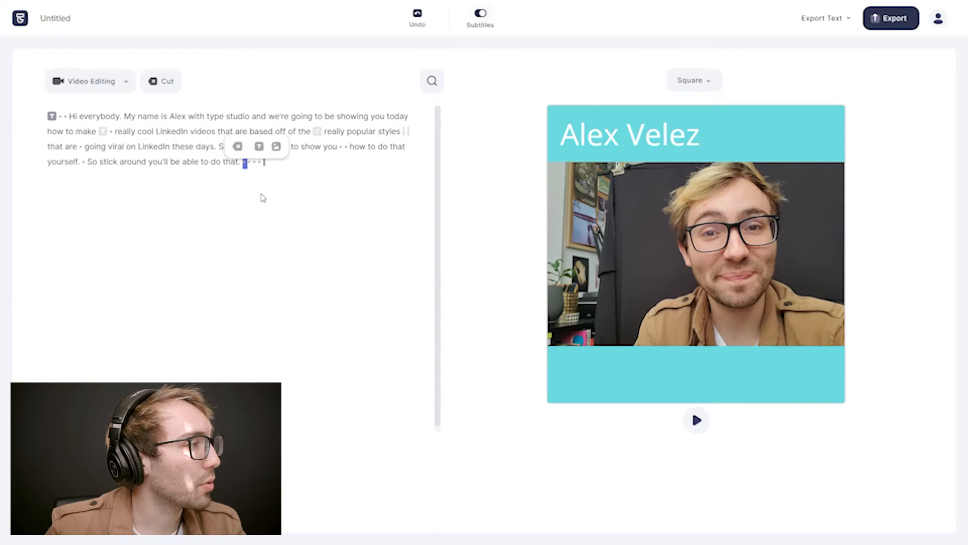
{"action": "left_click", "coordinate": [243, 150]}
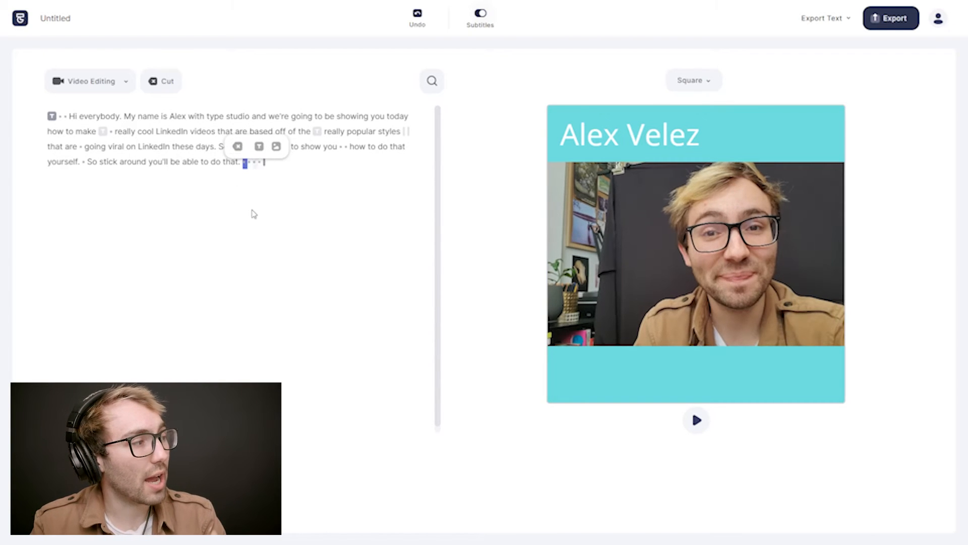
{"action": "key", "text": "Left"}
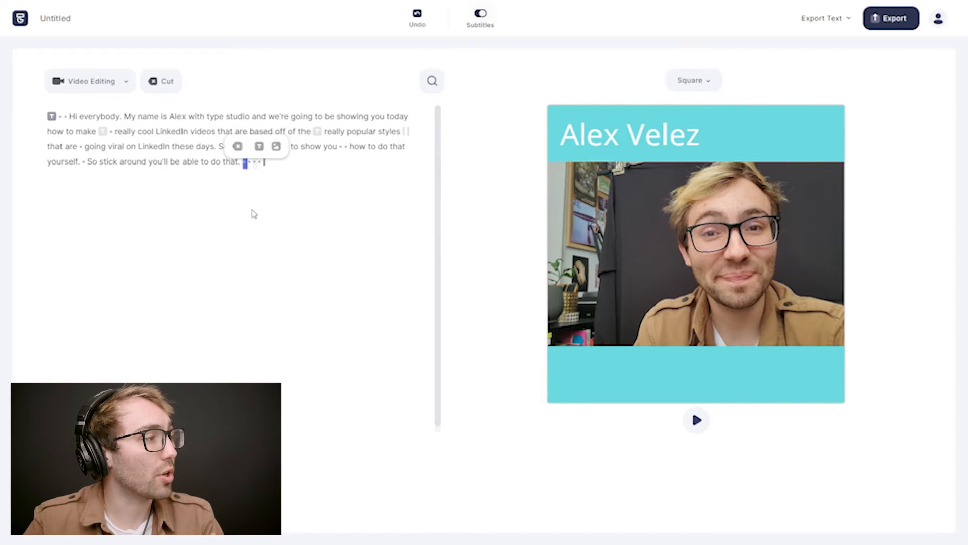
{"action": "key", "text": "Left"}
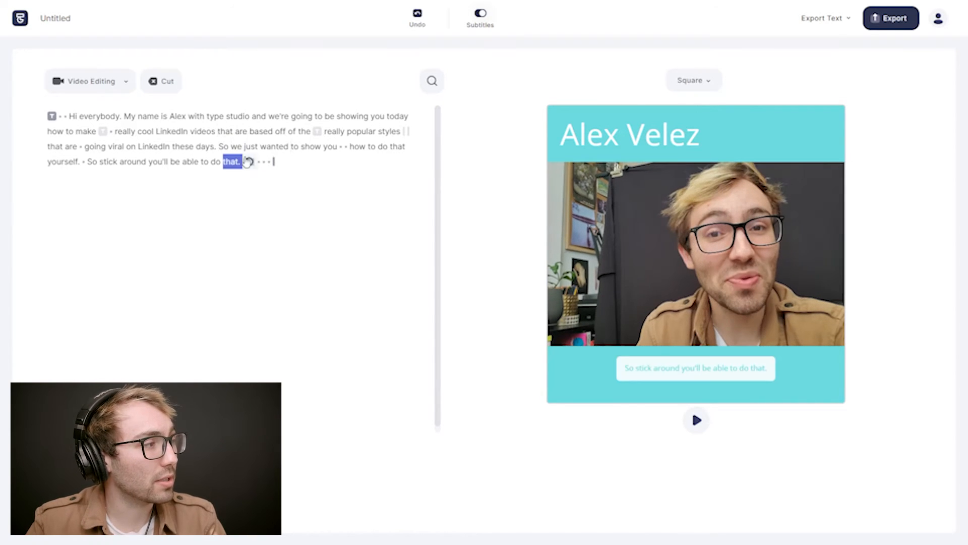
{"action": "key", "text": "Right"}
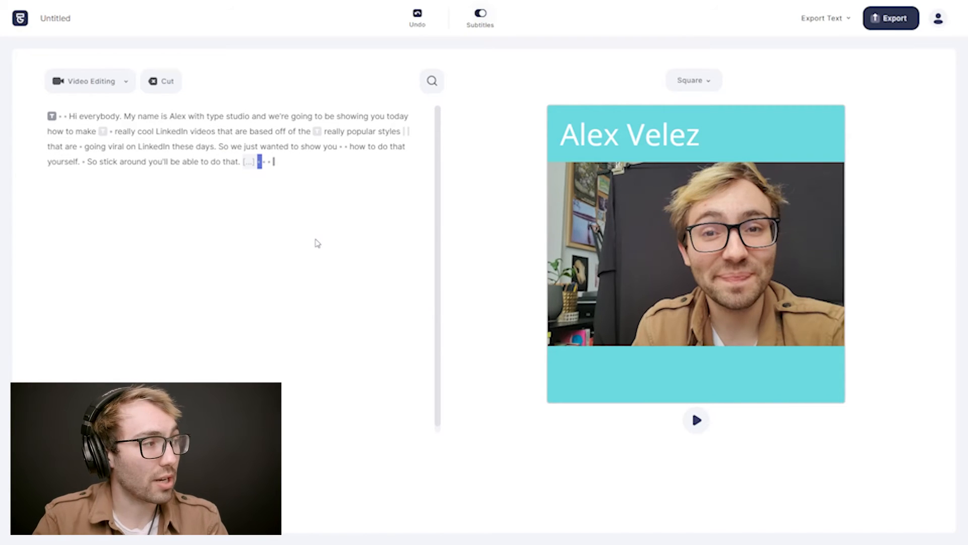
{"action": "key", "text": "Right"}
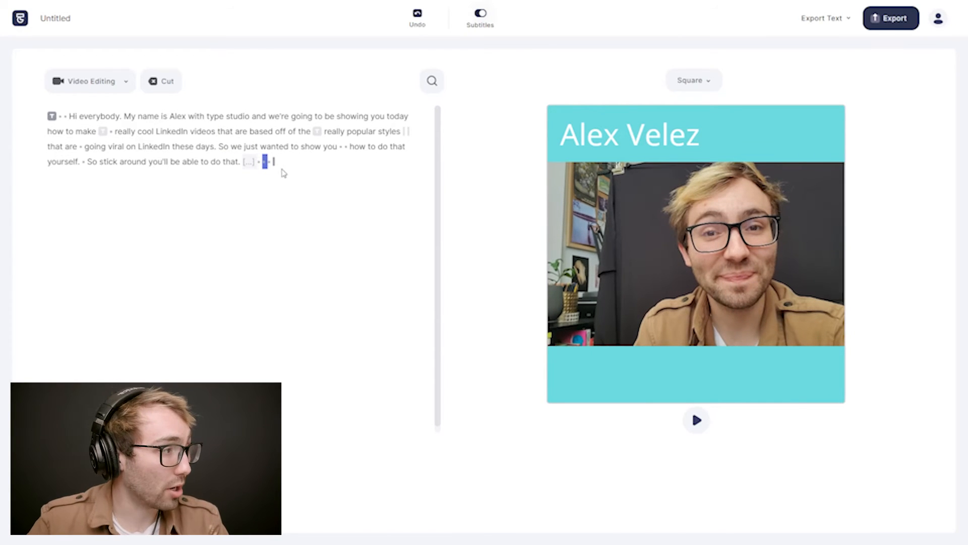
Cut the remaining pauses after the closing "that." and the sentence "So we just wanted to show you how to do that yourself.".
{"action": "left_click_drag", "start_coordinate": [260, 165], "coordinate": [270, 165]}
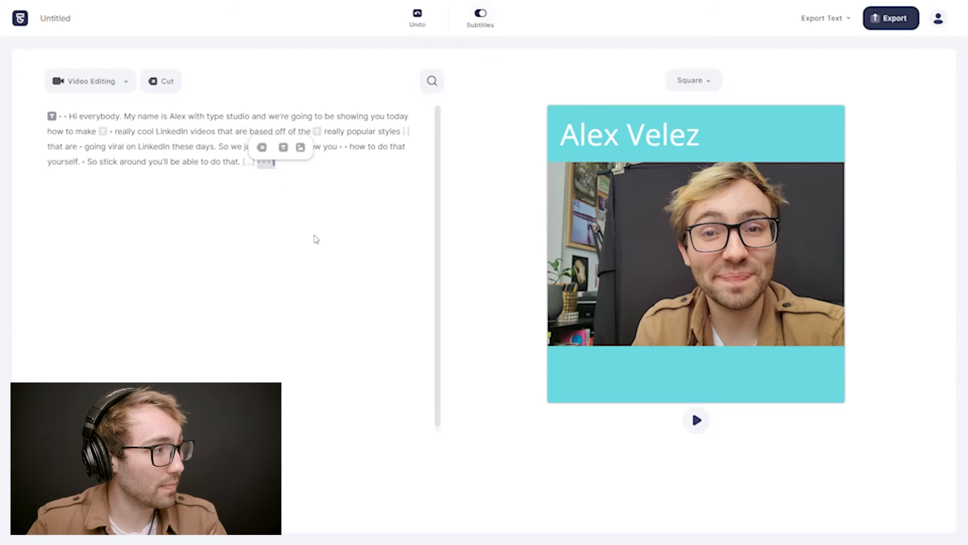
{"action": "left_click", "coordinate": [262, 147]}
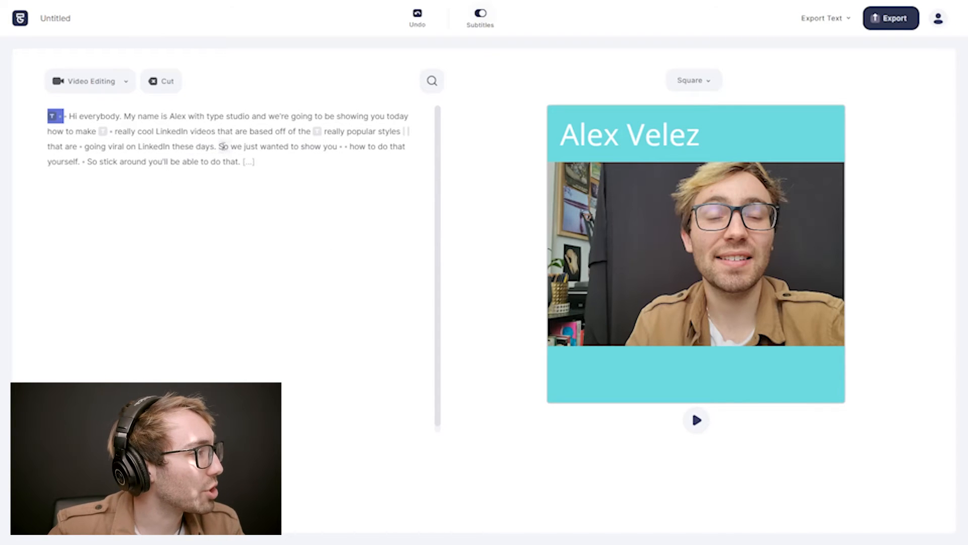
{"action": "left_click_drag", "start_coordinate": [222, 152], "coordinate": [87, 161]}
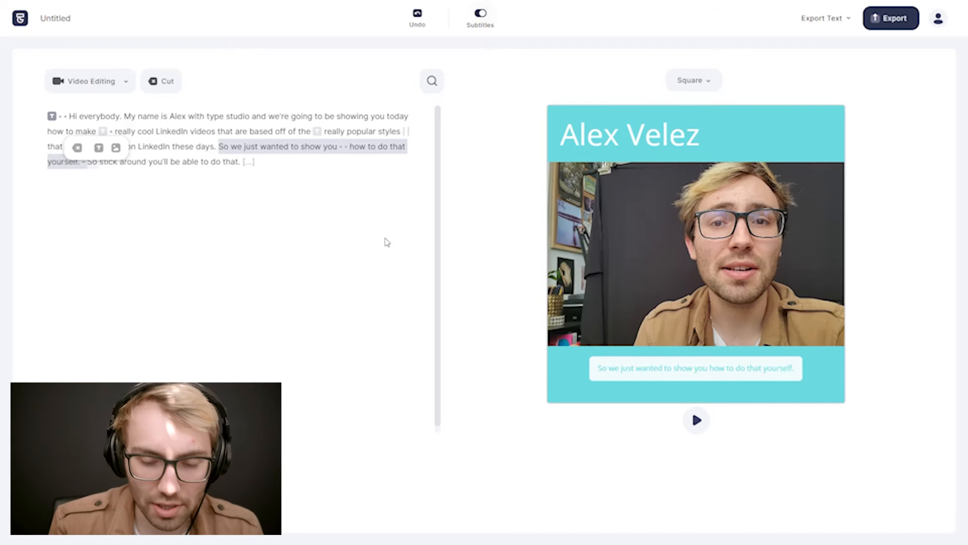
{"action": "key", "text": "BackSpace"}
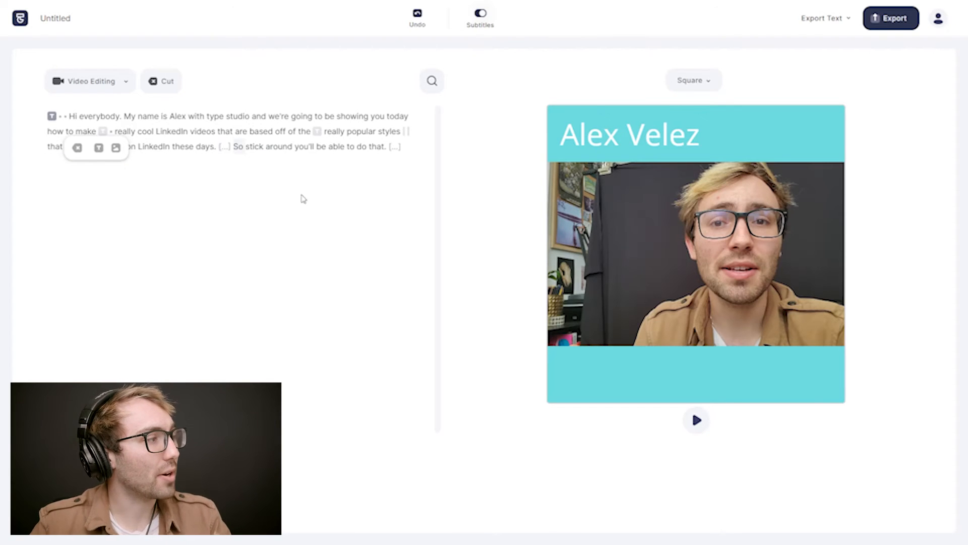
Extend the time ranges of both text elements through "these days." and play the video to check their timing.
{"action": "double_click", "coordinate": [154, 148]}
{"action": "key", "text": "space"}
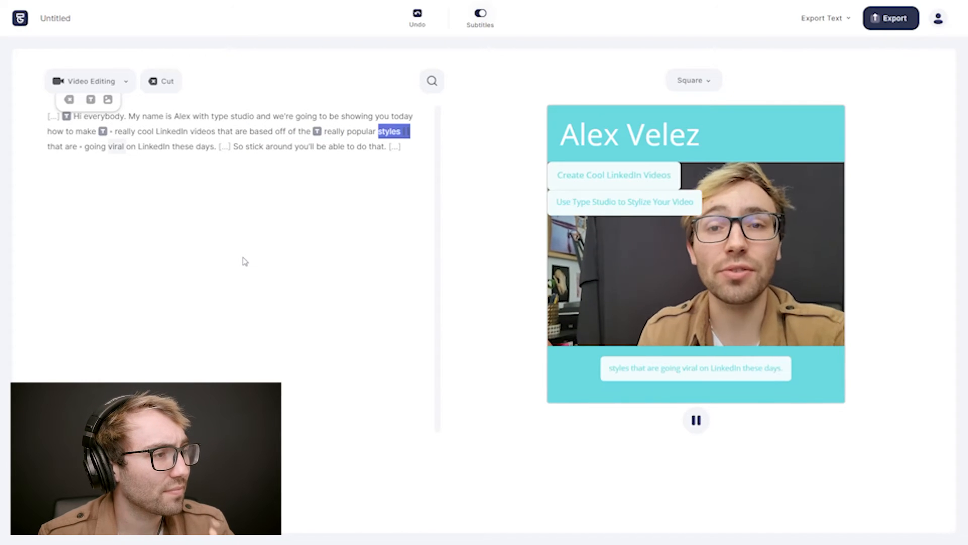
{"action": "key", "text": "space"}
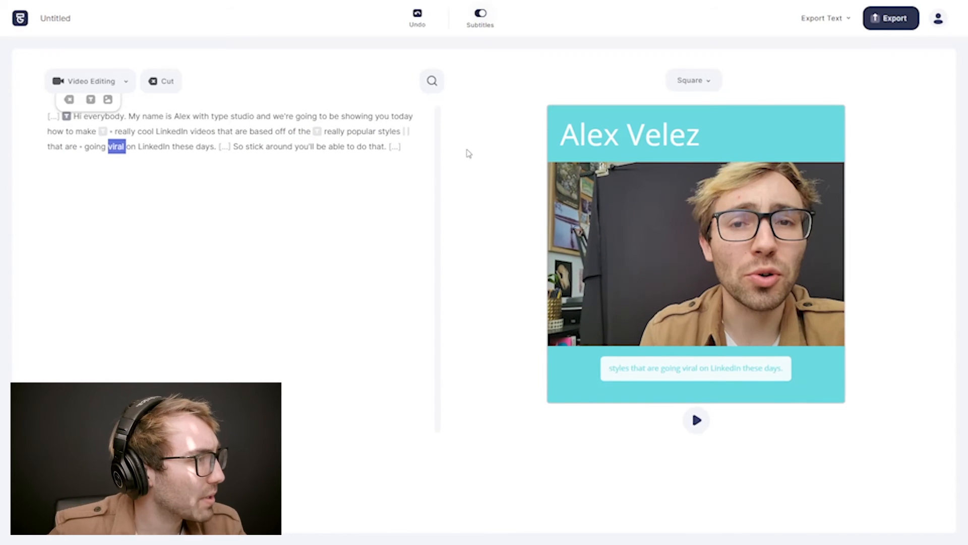
{"action": "left_click", "coordinate": [408, 133]}
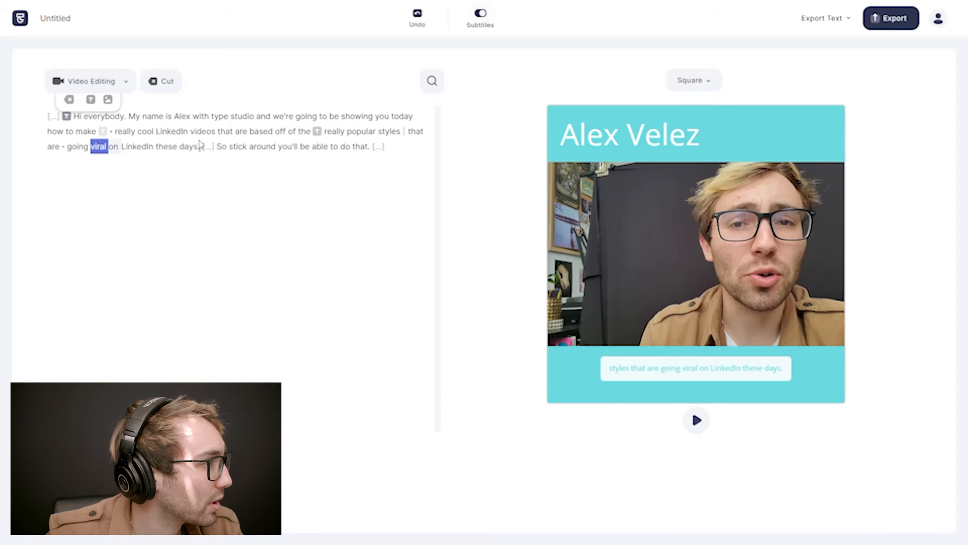
{"action": "left_click_drag", "start_coordinate": [200, 145], "coordinate": [202, 145]}
{"action": "left_click_drag", "start_coordinate": [122, 148], "coordinate": [202, 146]}
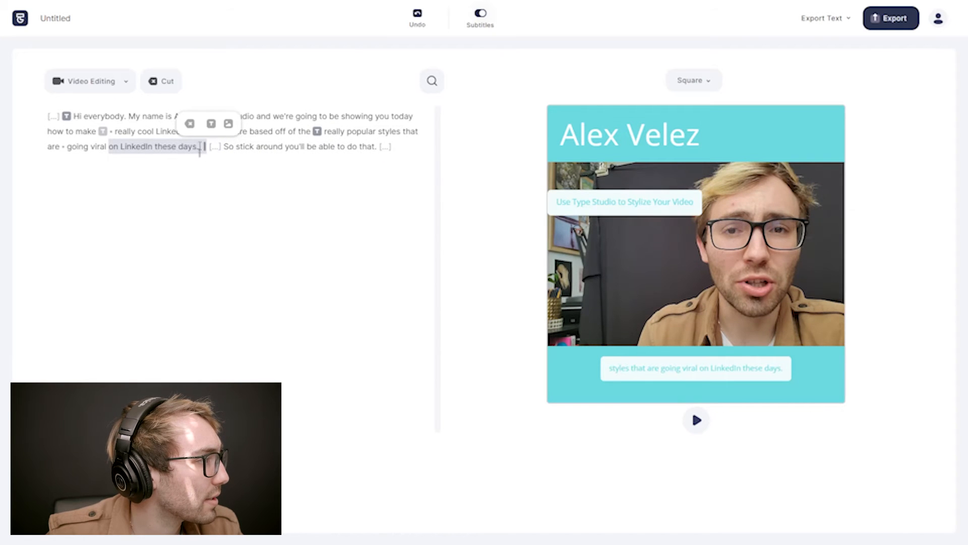
{"action": "left_click_drag", "start_coordinate": [200, 148], "coordinate": [202, 147]}
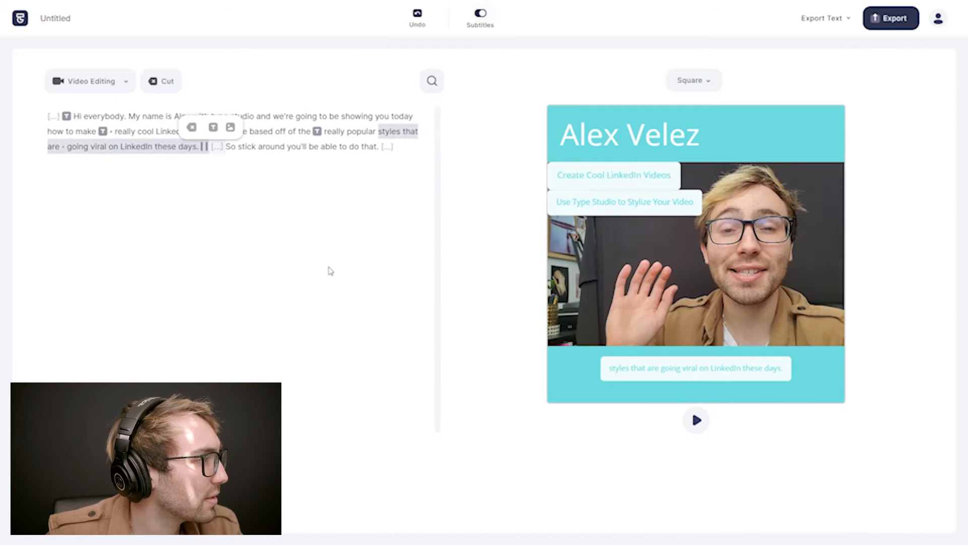
{"action": "double_click", "coordinate": [69, 131]}
{"action": "key", "text": "space"}
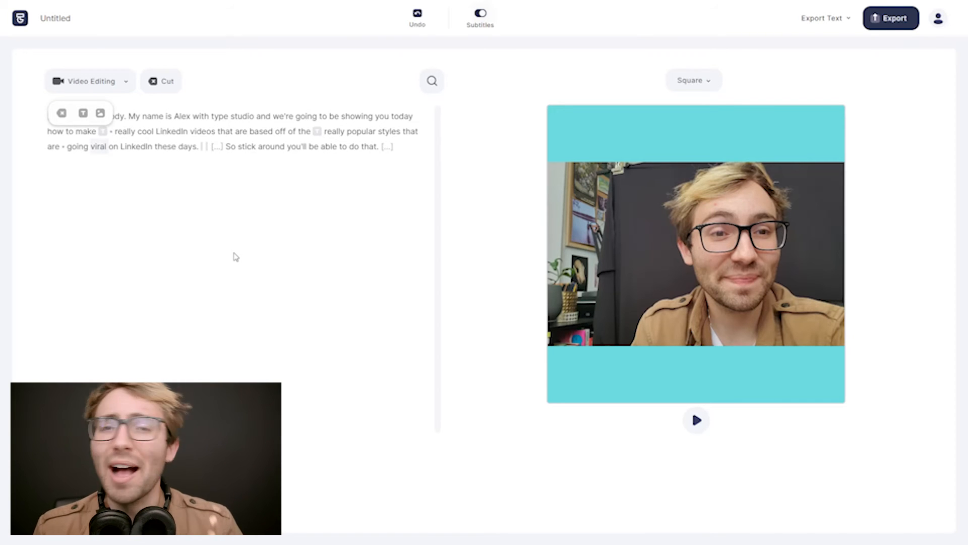
Export the video, set its share page to Public and view the link and embed options.
{"action": "left_click", "coordinate": [894, 19]}
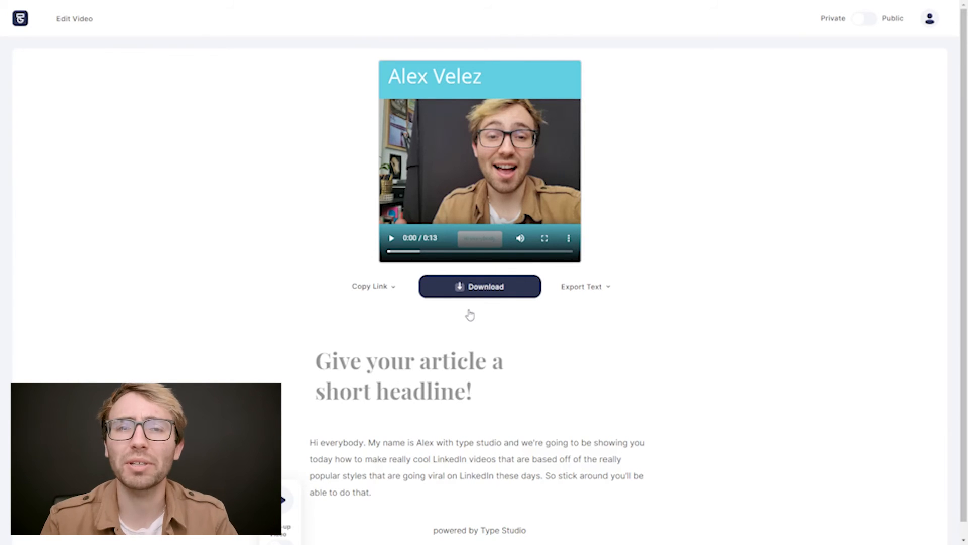
{"action": "left_click", "coordinate": [866, 19]}
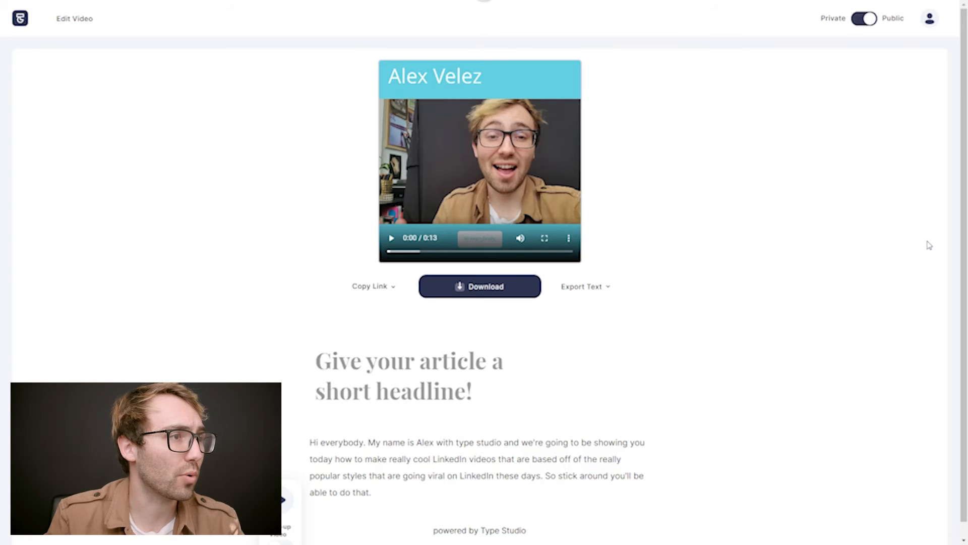
{"action": "left_click", "coordinate": [363, 286]}
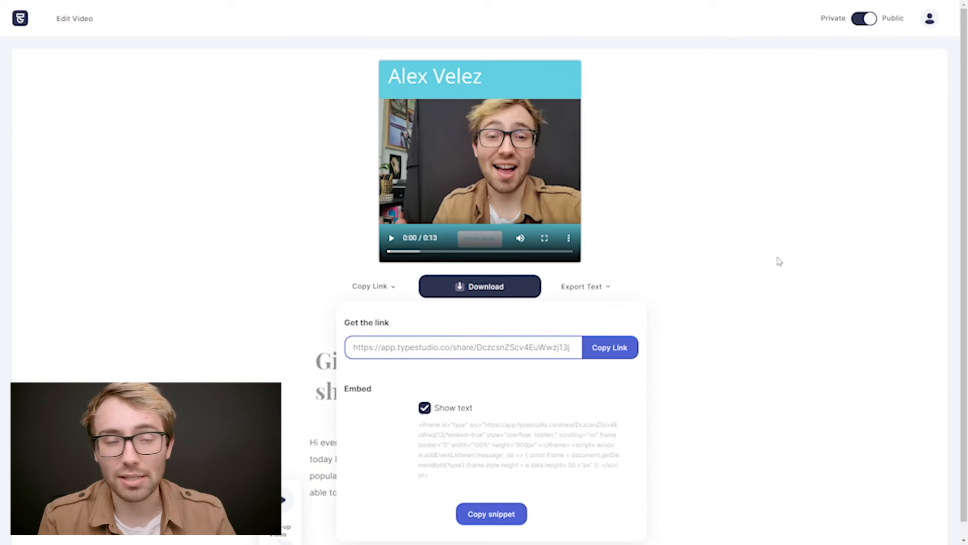
{"action": "left_click", "coordinate": [799, 235]}
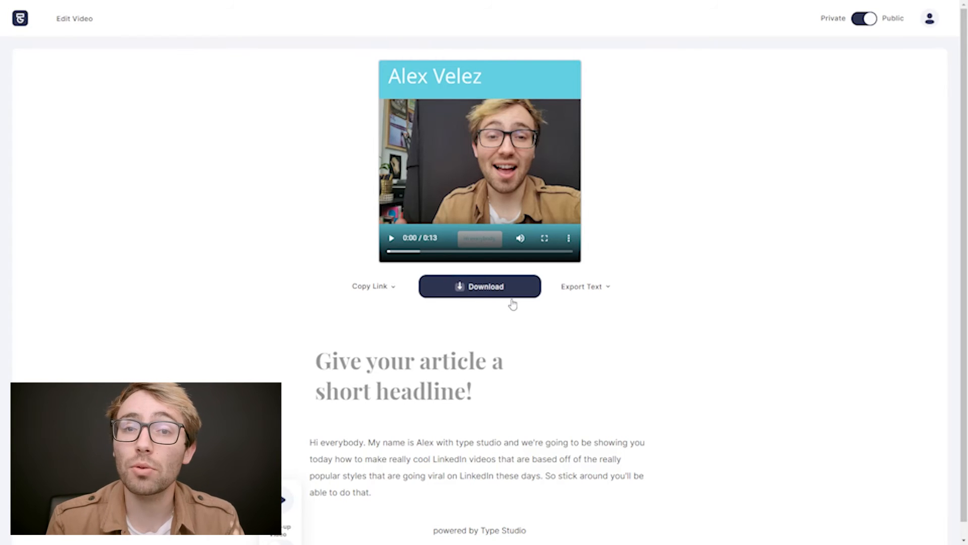
Download the exported video and, back in the editor, open the text export options for its subtitle file.
{"action": "left_click", "coordinate": [474, 296]}
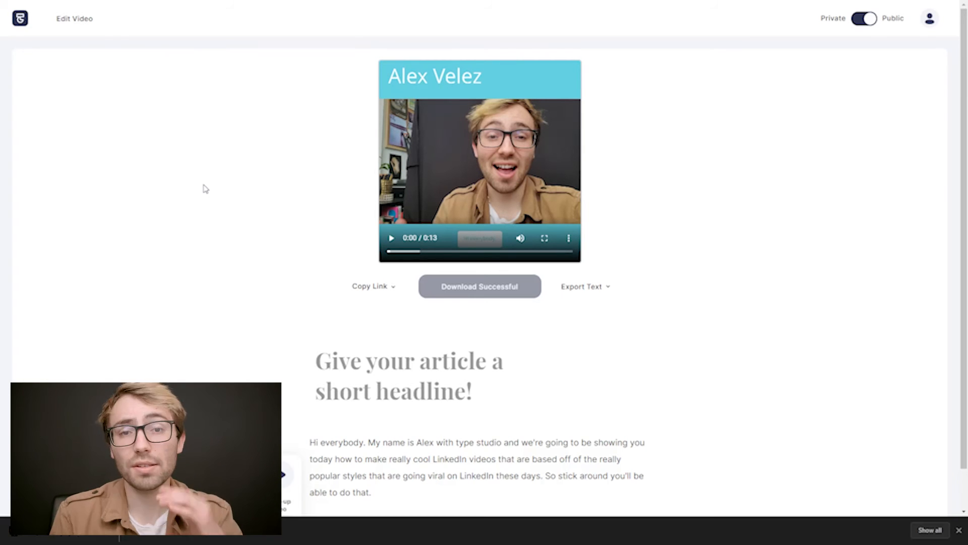
{"action": "left_click", "coordinate": [73, 23]}
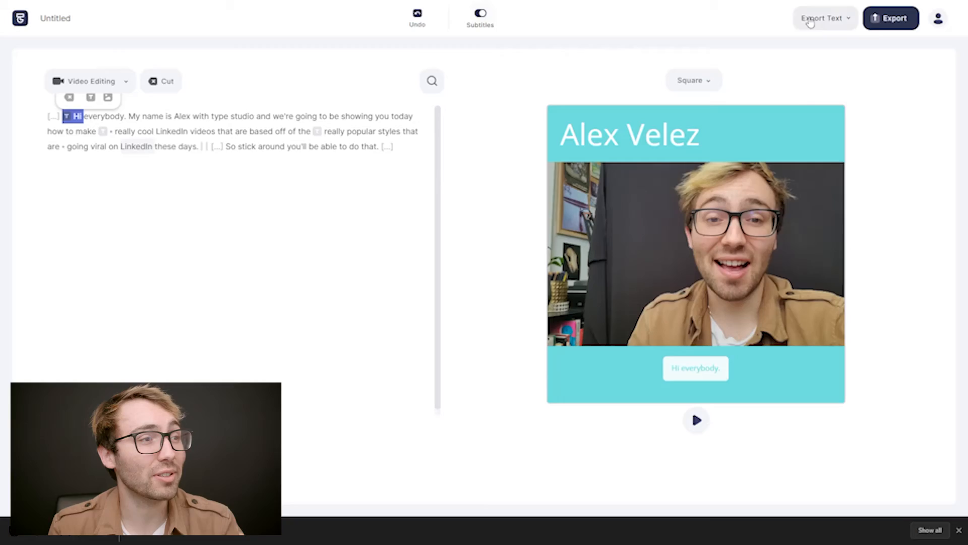
{"action": "left_click", "coordinate": [824, 18]}
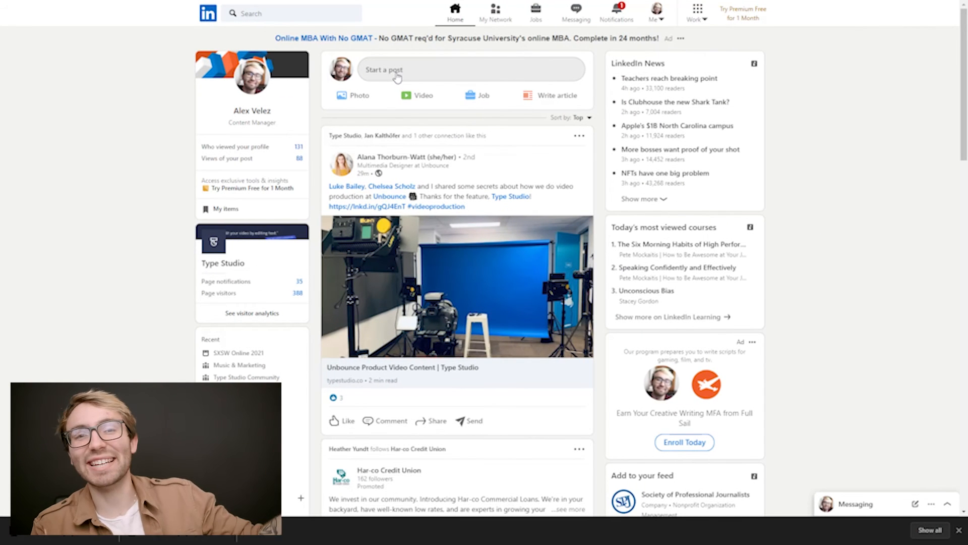
Start a LinkedIn video post with Untitled (26).mp4 and attach Untitled (30).srt as its caption file.
{"action": "left_click", "coordinate": [420, 100]}
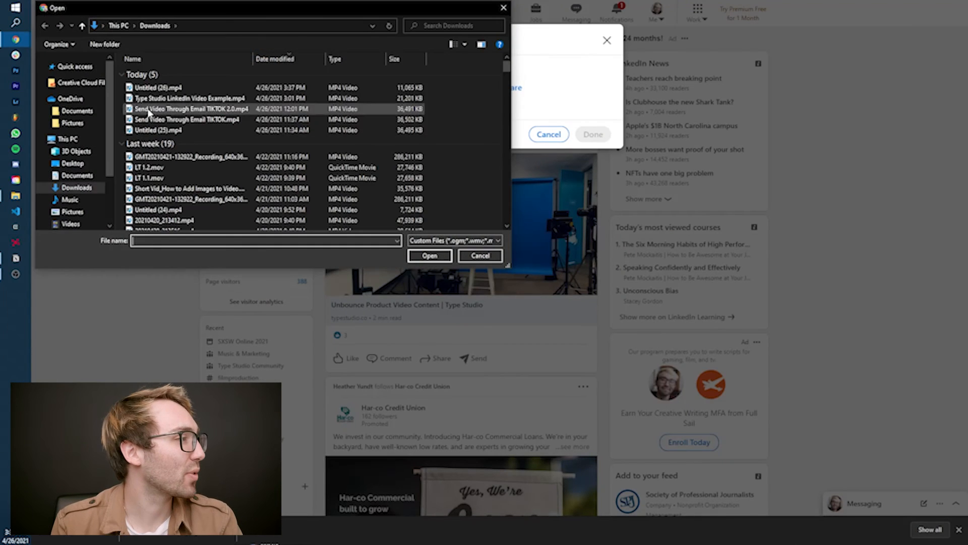
{"action": "double_click", "coordinate": [180, 88]}
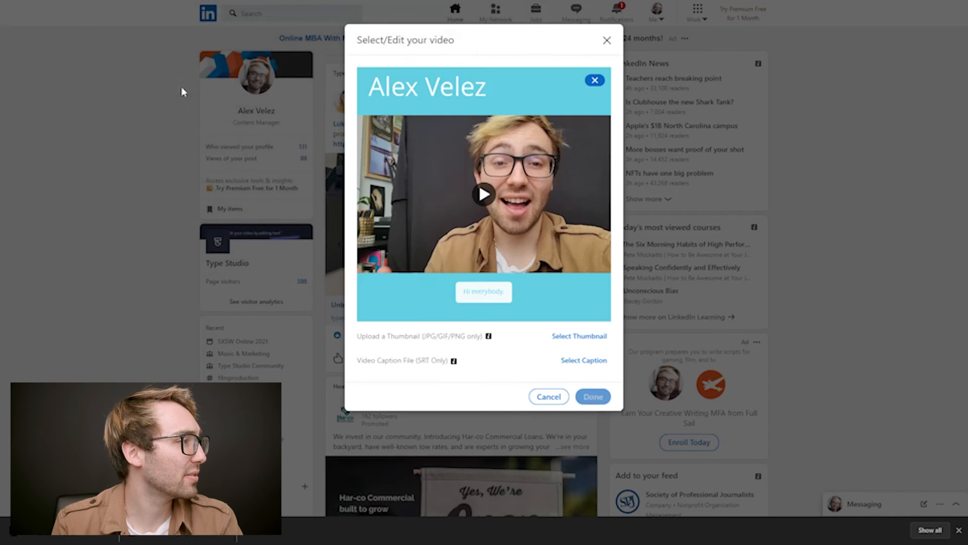
{"action": "left_click", "coordinate": [584, 361]}
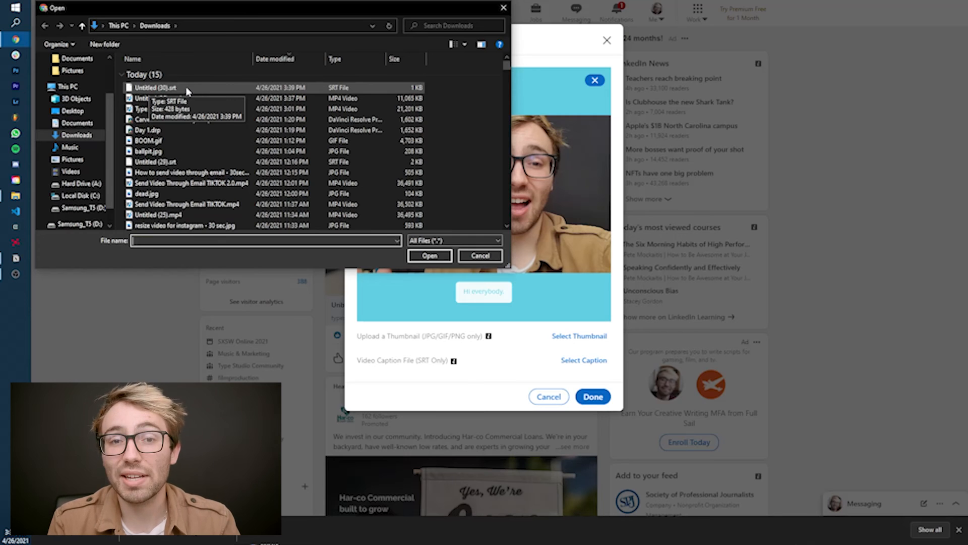
{"action": "double_click", "coordinate": [186, 89]}
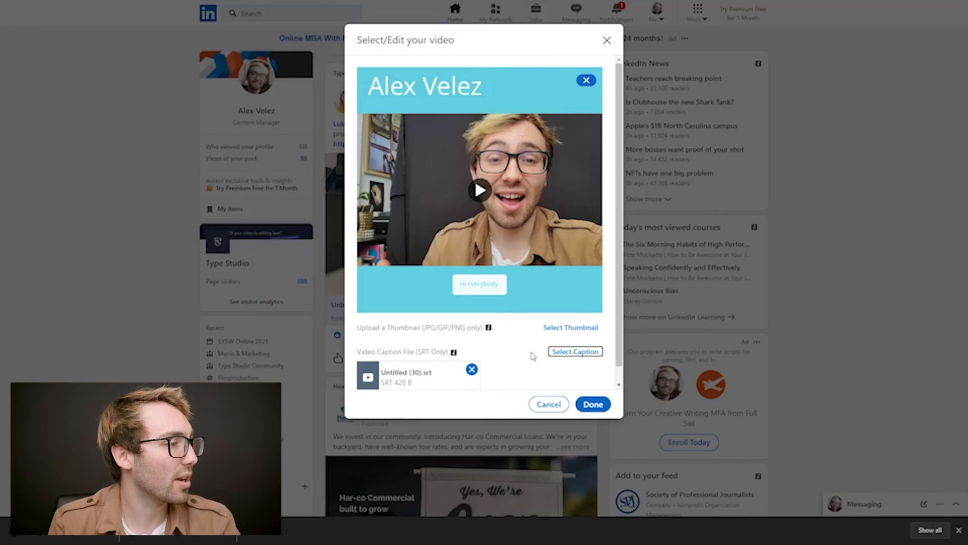
{"action": "scroll", "coordinate": [518, 351], "scroll_direction": "down", "scroll_amount": 1}
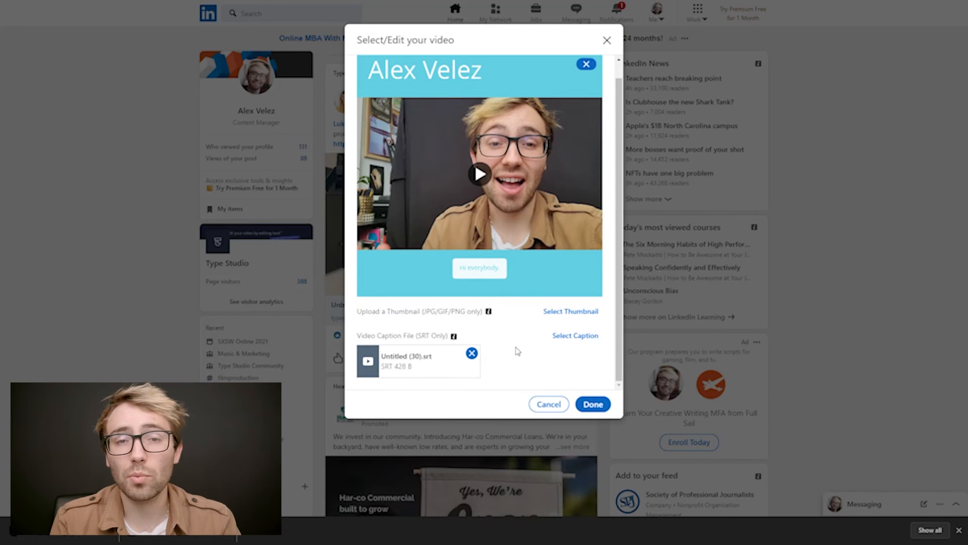
{"action": "left_click", "coordinate": [594, 404]}
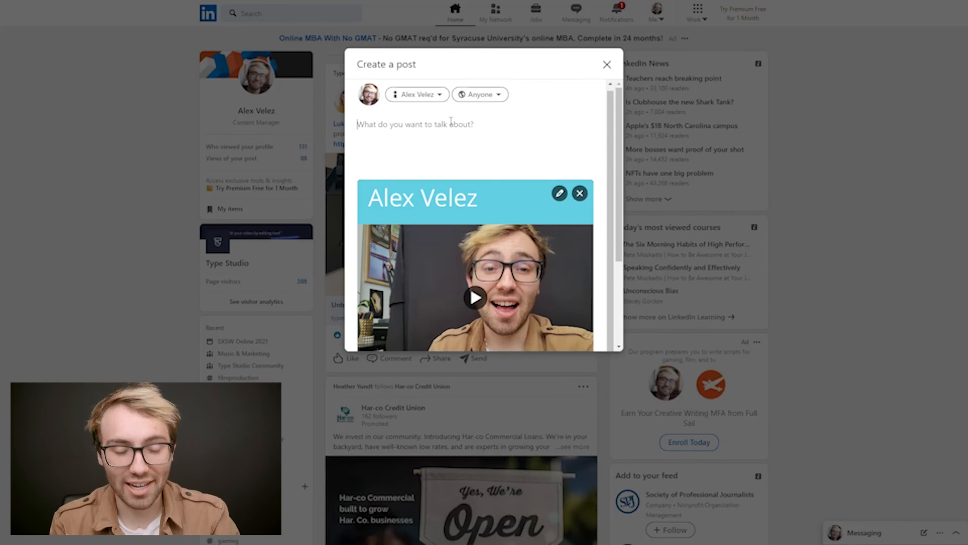
Write the post's opening line "Wanna rank higher with you LinkedIn Posts?" with a sunglasses emoji before it and another face emoji after it.
{"action": "key", "text": "super+period"}
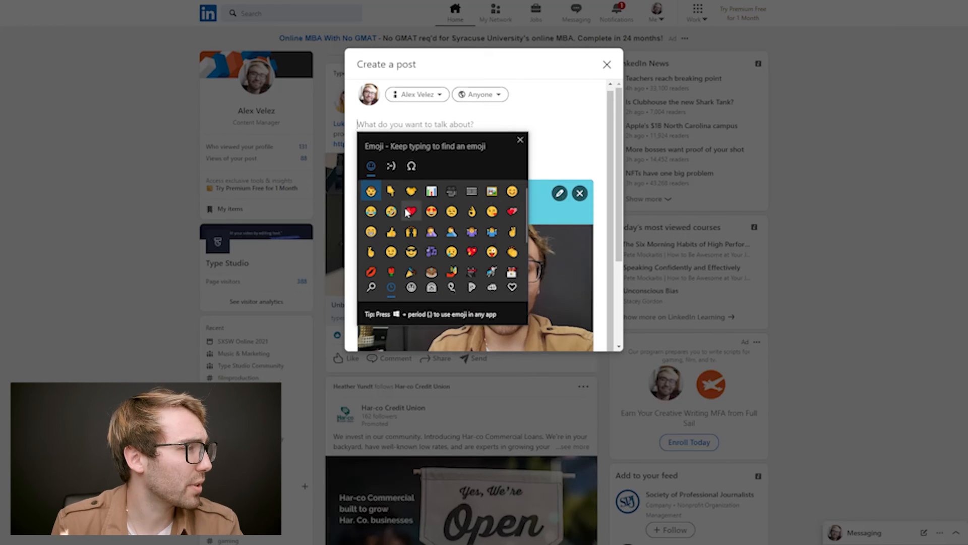
{"action": "left_click", "coordinate": [412, 252]}
{"action": "type", "text": "Wanna rank higher with you LinkedIn Posts?"}
{"action": "key", "text": "super+period"}
{"action": "left_click", "coordinate": [491, 252]}
{"action": "left_click", "coordinate": [582, 141]}
Add the paragraph "Allow Type Studio to help! Check out our website for more info on making engaging content like this!" below a blank line.
{"action": "key", "text": "Return"}
{"action": "key", "text": "Return"}
{"action": "type", "text": "Try Type Studio"}
{"action": "key", "text": "BackSpace"}
{"action": "key", "text": "BackSpace"}
{"action": "key", "text": "BackSpace"}
{"action": "key", "text": "BackSpace"}
{"action": "key", "text": "BackSpace"}
{"action": "key", "text": "BackSpace"}
{"action": "key", "text": "BackSpace"}
{"action": "key", "text": "BackSpace"}
{"action": "key", "text": "BackSpace"}
{"action": "key", "text": "BackSpace"}
{"action": "key", "text": "BackSpace"}
{"action": "key", "text": "BackSpace"}
{"action": "key", "text": "BackSpace"}
{"action": "key", "text": "BackSpace"}
{"action": "key", "text": "BackSpace"}
{"action": "type", "text": "Allow Type Studio to help! Check out our website for more info on making engaging content like this!"}
{"action": "key", "text": "super+period"}
{"action": "left_click", "coordinate": [557, 310]}
Add suggested hashtags including #content, #seo and #digitalmarketing, and publish the post.
{"action": "scroll", "coordinate": [592, 348], "scroll_direction": "down", "scroll_amount": 3}
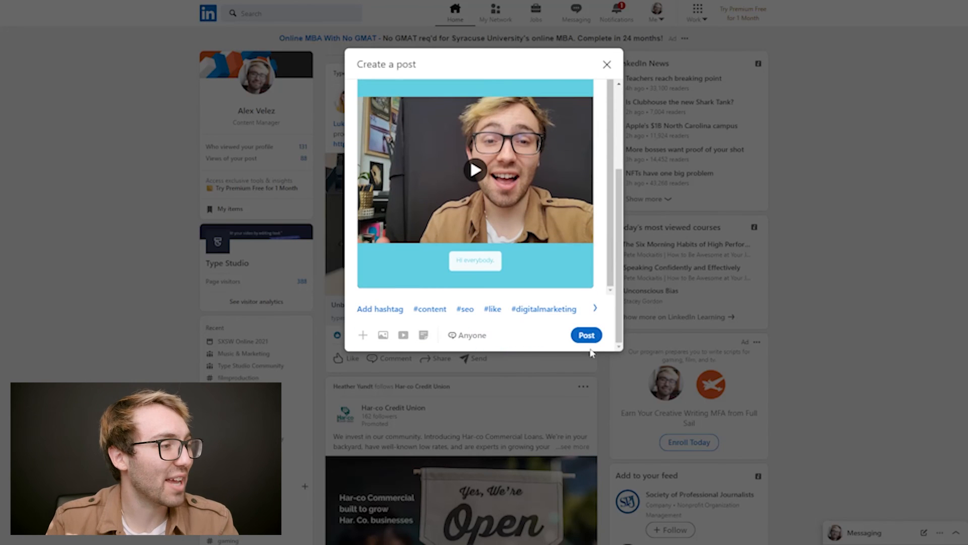
{"action": "left_click", "coordinate": [420, 313]}
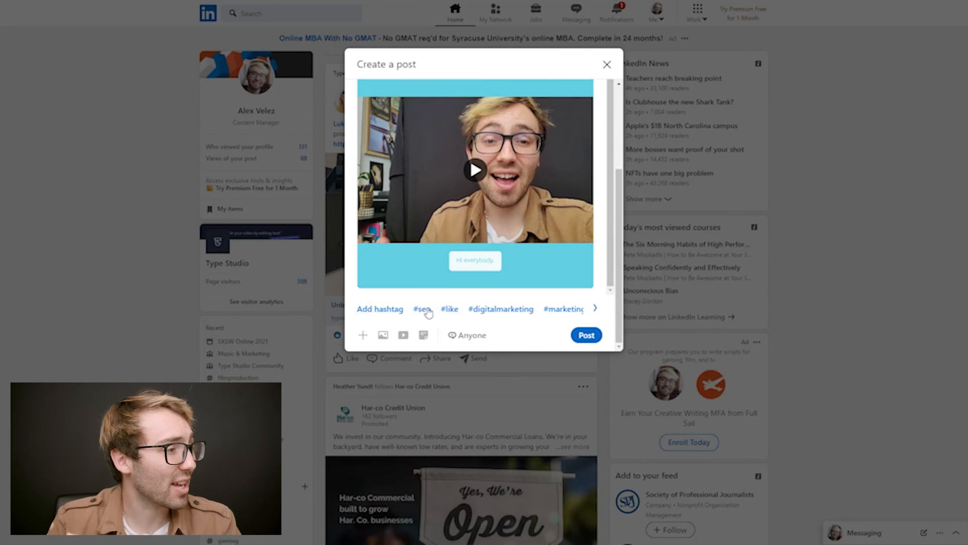
{"action": "left_click", "coordinate": [423, 313]}
{"action": "left_click", "coordinate": [483, 310]}
{"action": "left_click", "coordinate": [474, 310]}
{"action": "left_click", "coordinate": [507, 312]}
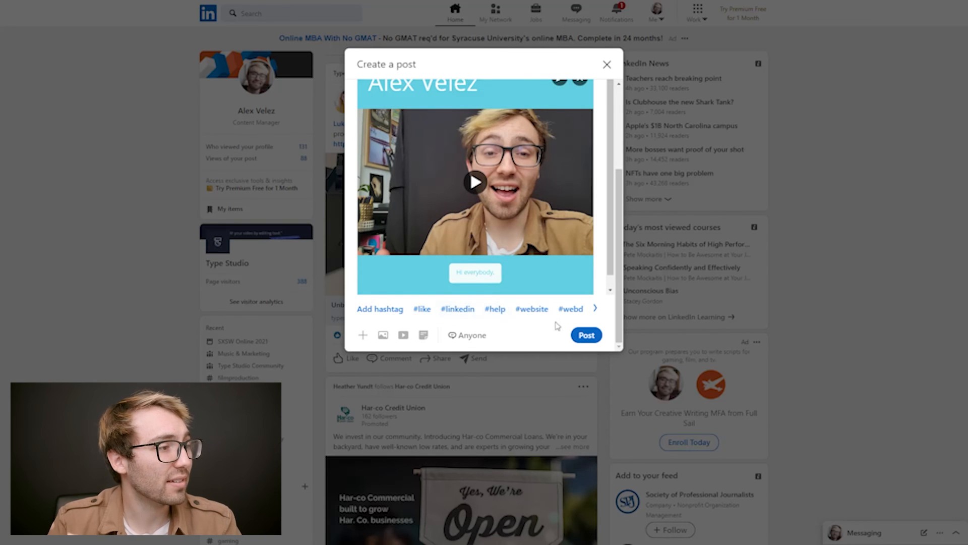
{"action": "left_click", "coordinate": [587, 335]}
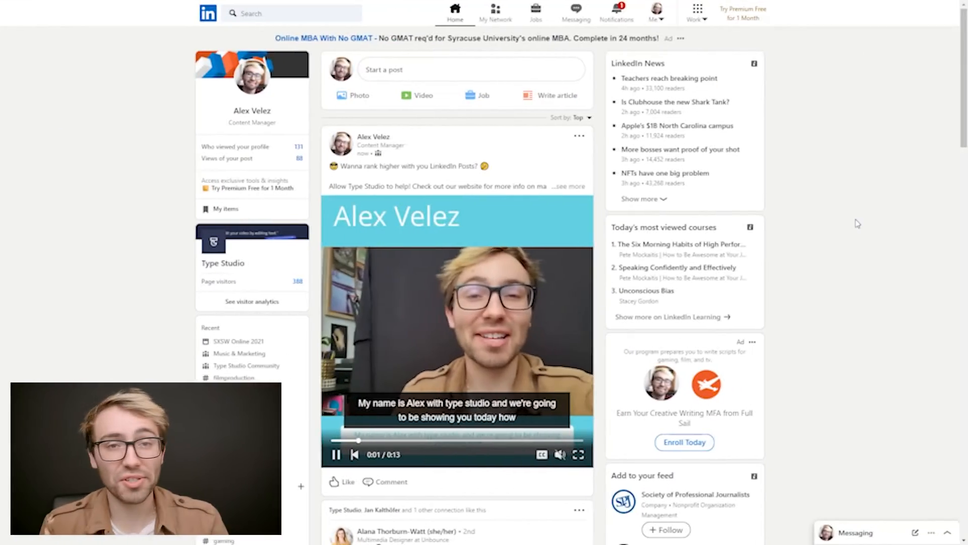